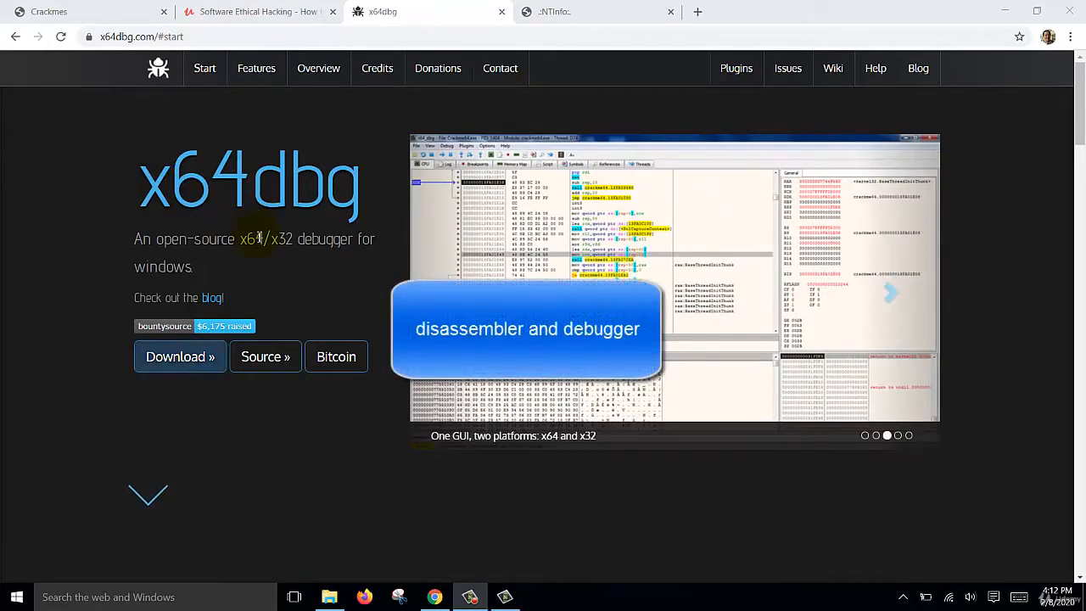
- View the Detect It Easy section on the NTInfo page and return to the x64dbg site
left_click(581, 11)
scroll(451, 252, "down", 2)
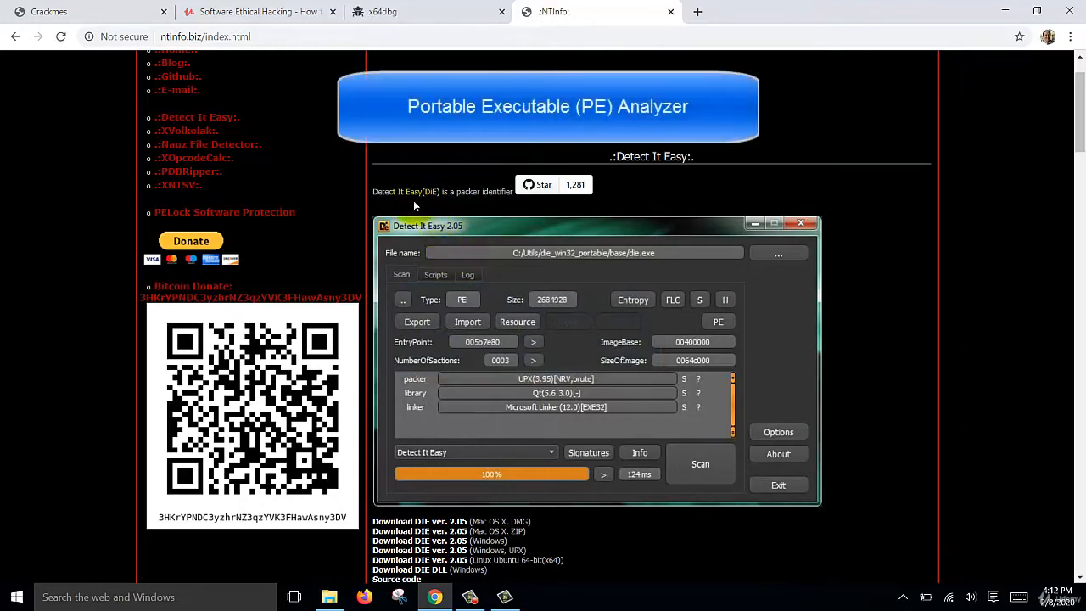
left_click(436, 14)
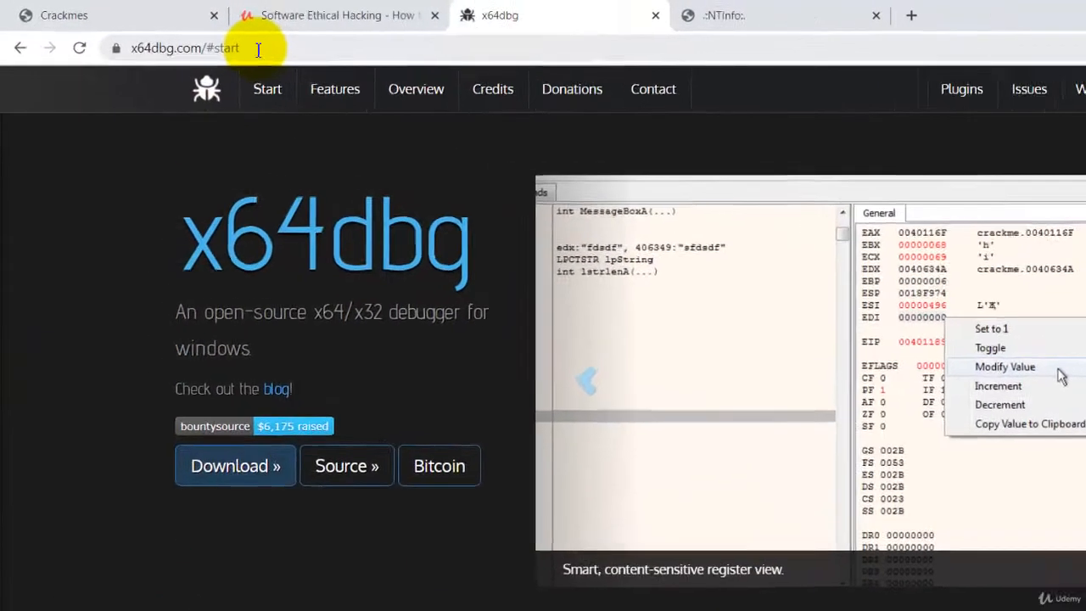
left_click(178, 38)
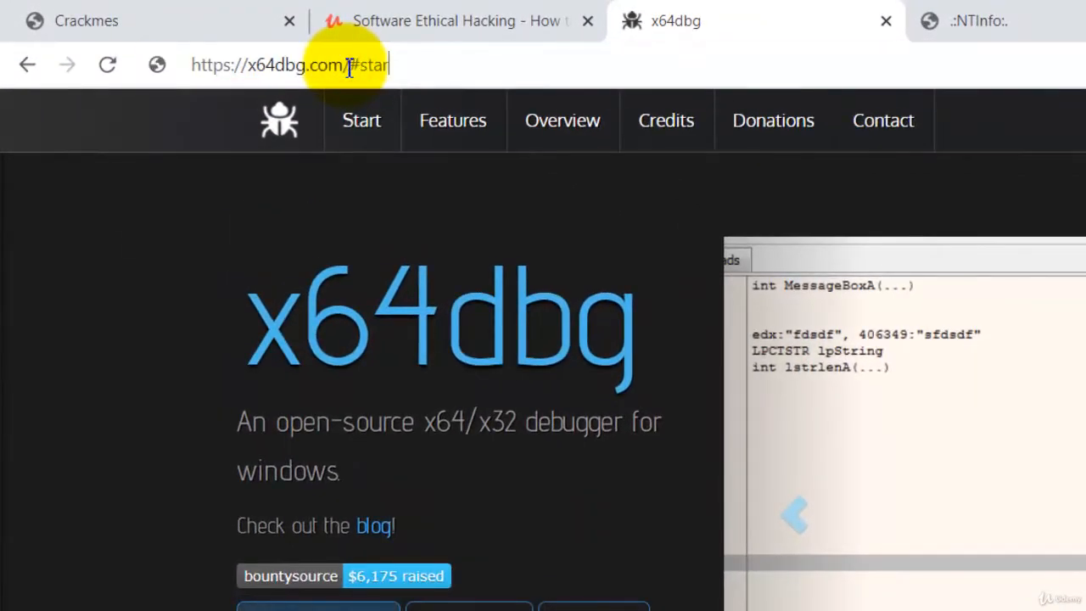
key("BackSpace")
key("BackSpace")
key("BackSpace")
key("BackSpace")
key("BackSpace")
key("BackSpace")
key("BackSpace")
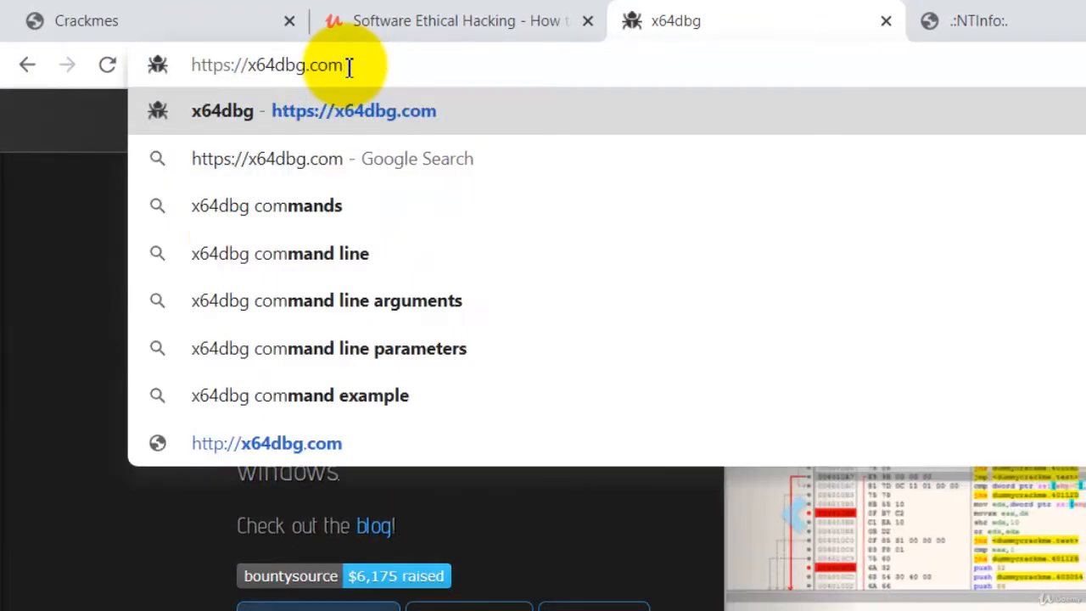
key("Return")
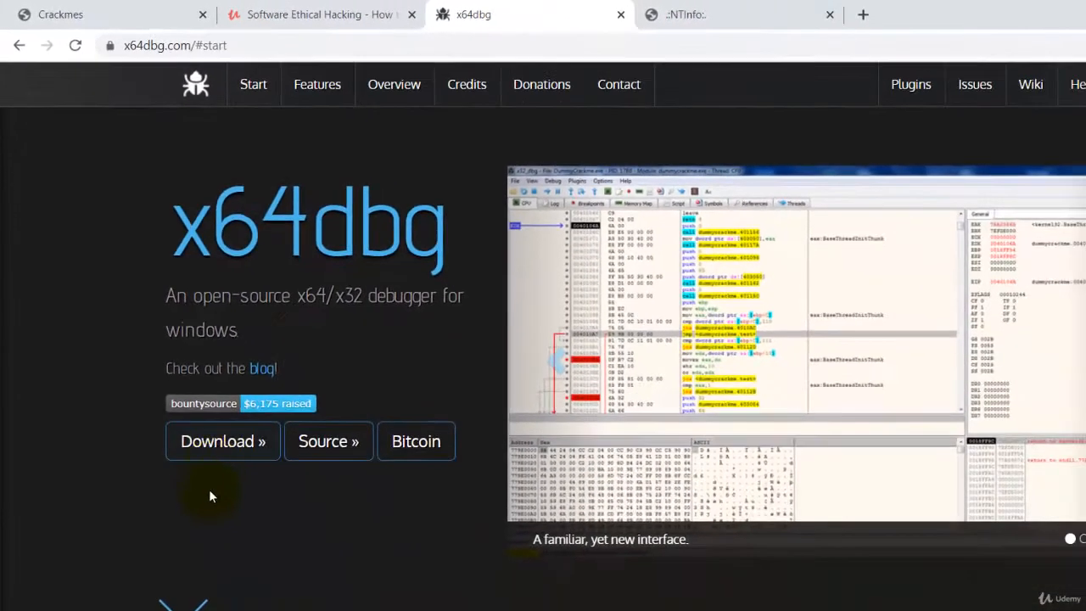
- Download the latest x64dbg version, snapshot_2020-01-21_20-41.zip, from its SourceForge files page
left_click(209, 448)
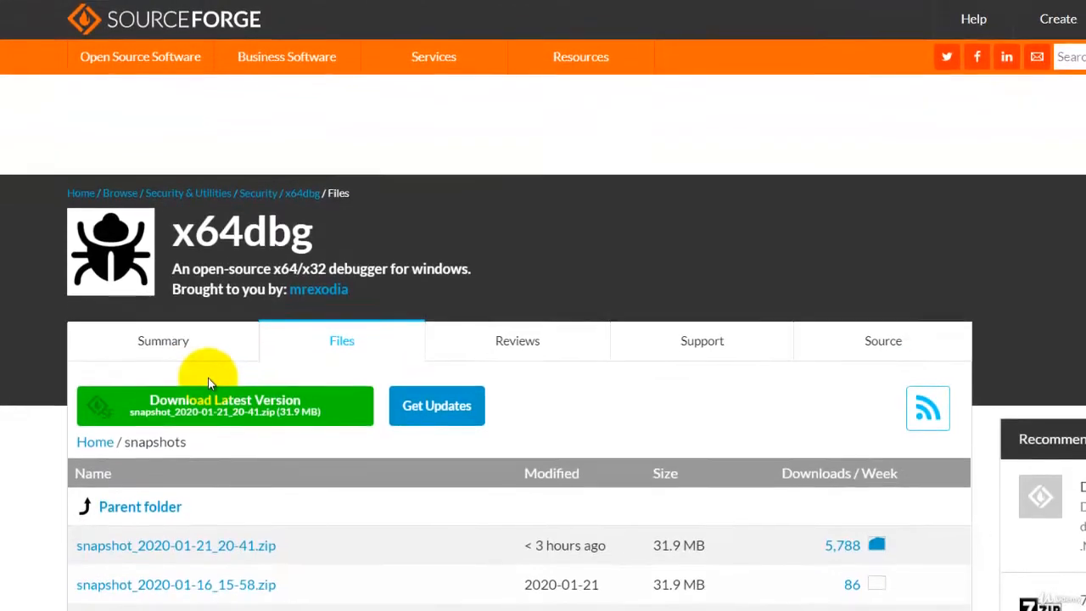
scroll(355, 358, "down", 2)
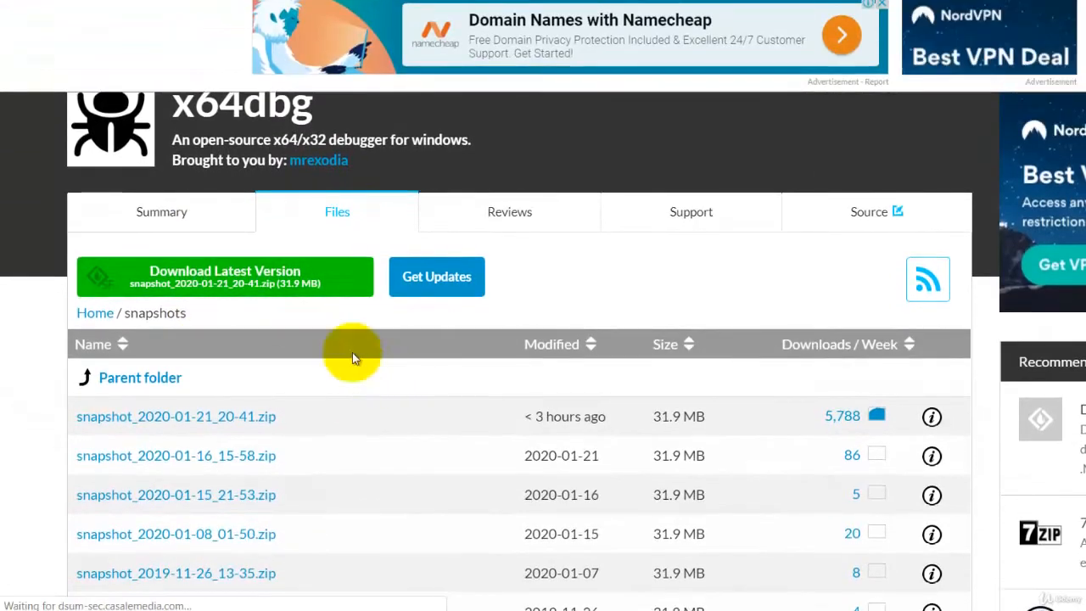
left_click(243, 285)
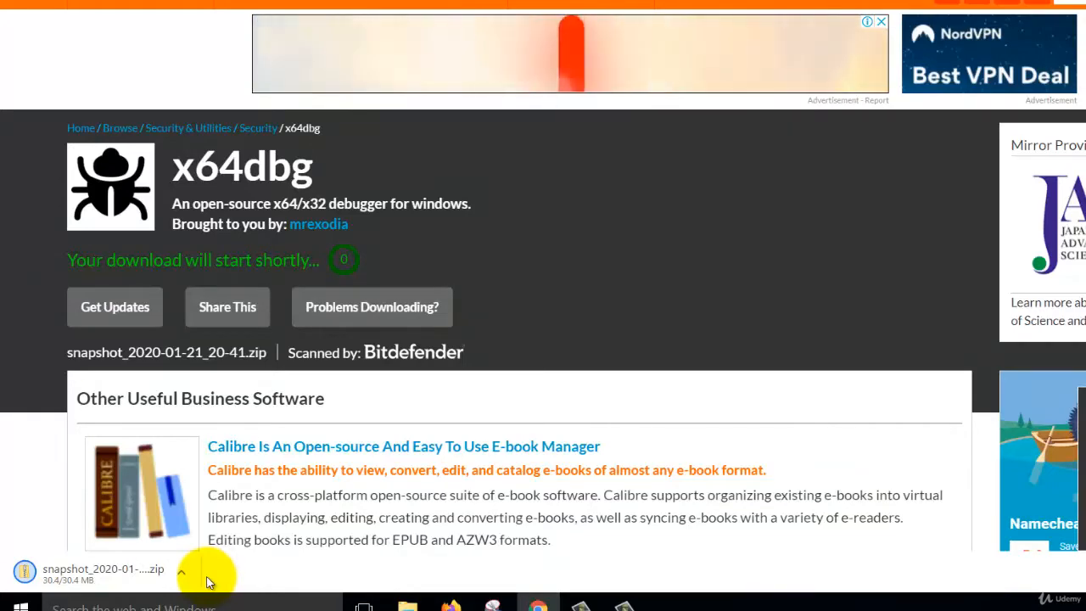
- Show the downloaded snapshot zip in its folder and extract it to the default destination in Downloads
left_click(181, 577)
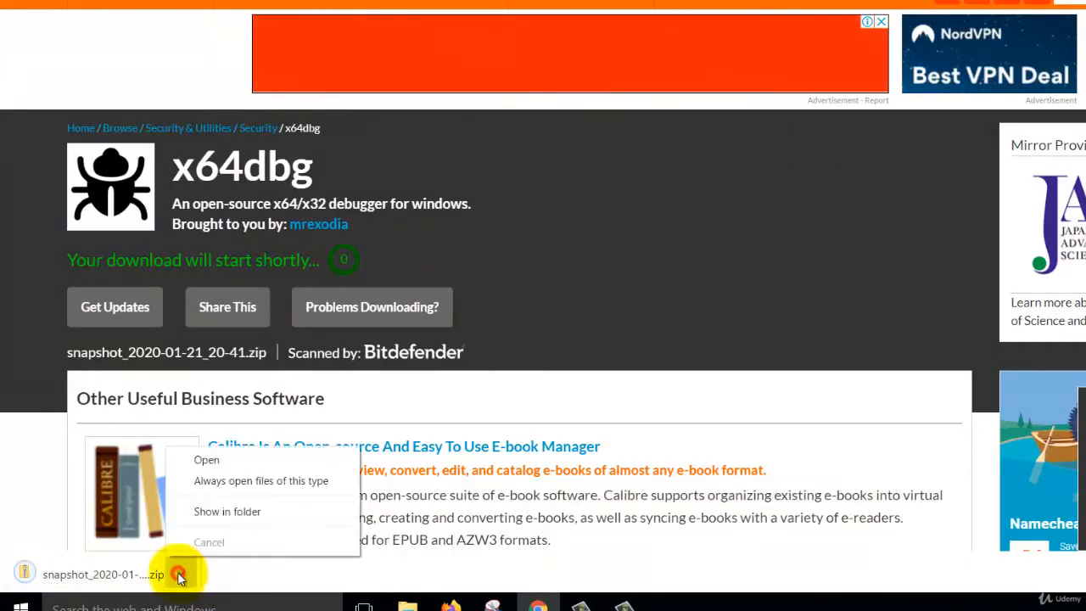
left_click(213, 514)
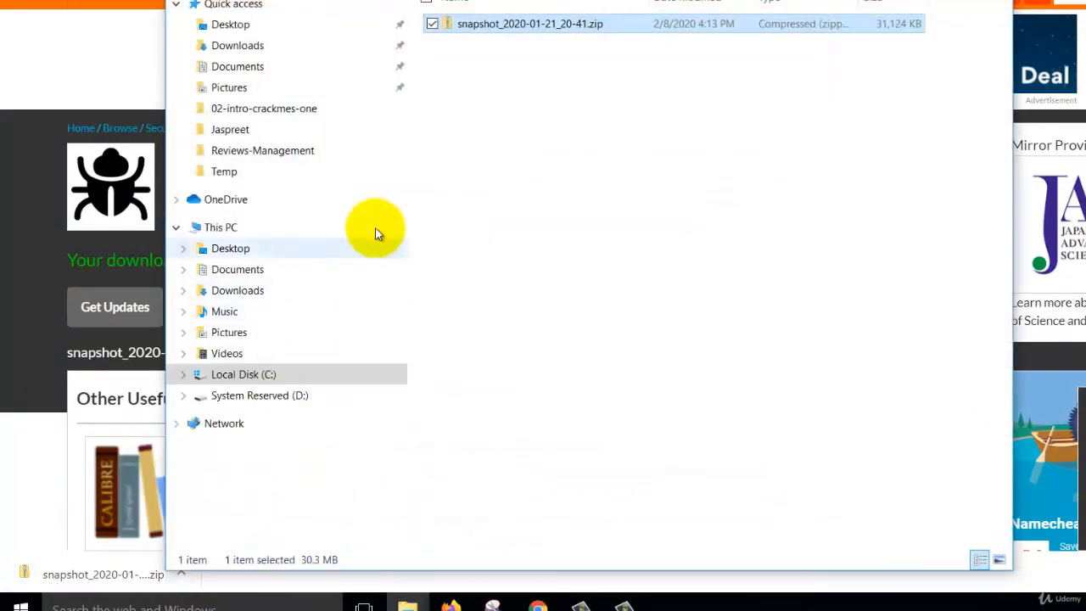
left_click_drag(421, 93, 425, 166)
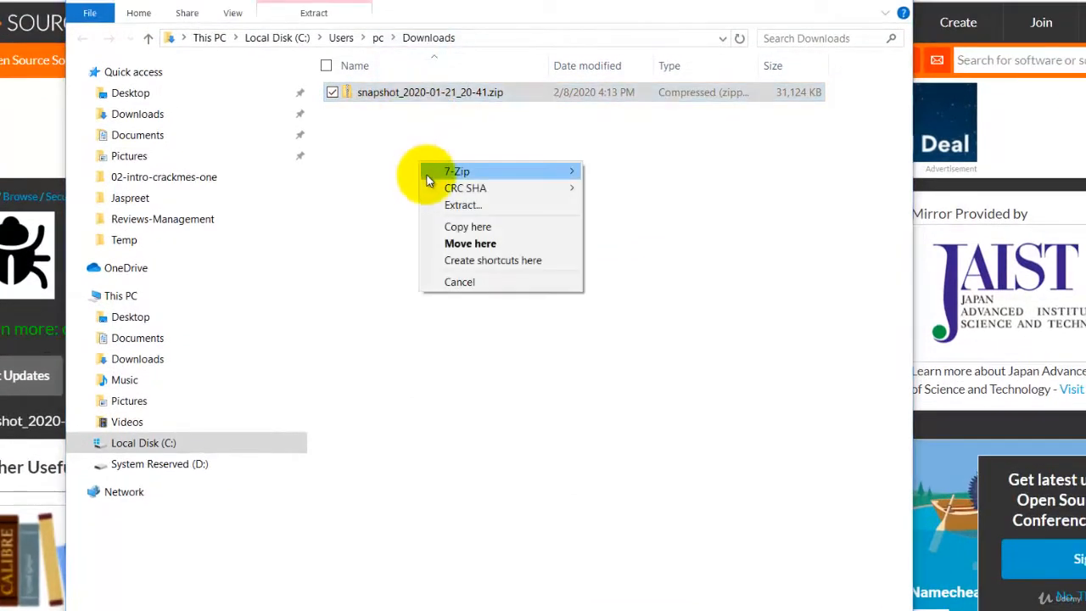
left_click(476, 210)
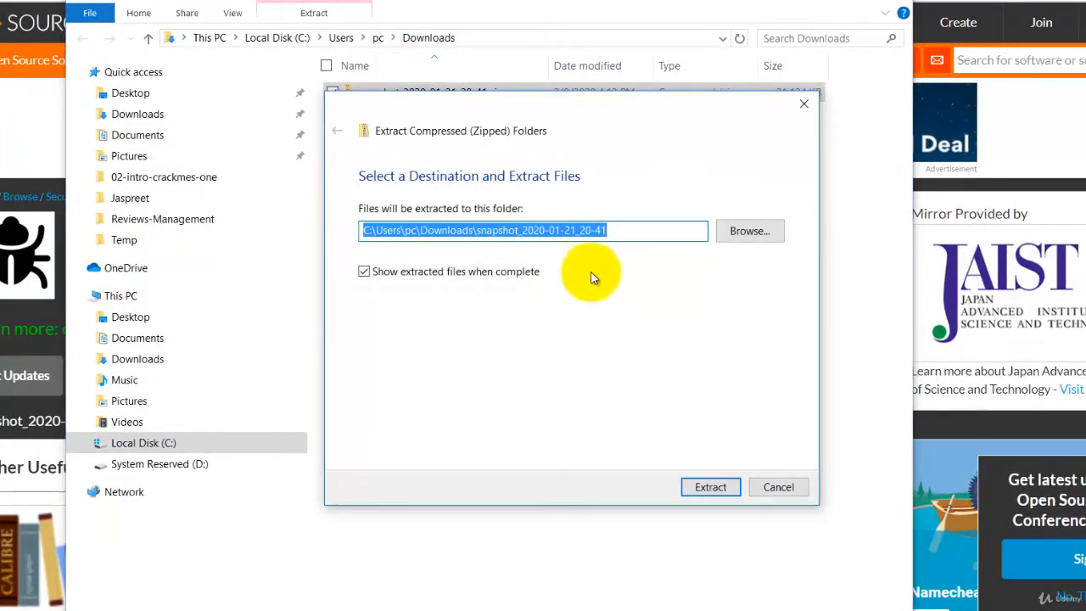
left_click(717, 497)
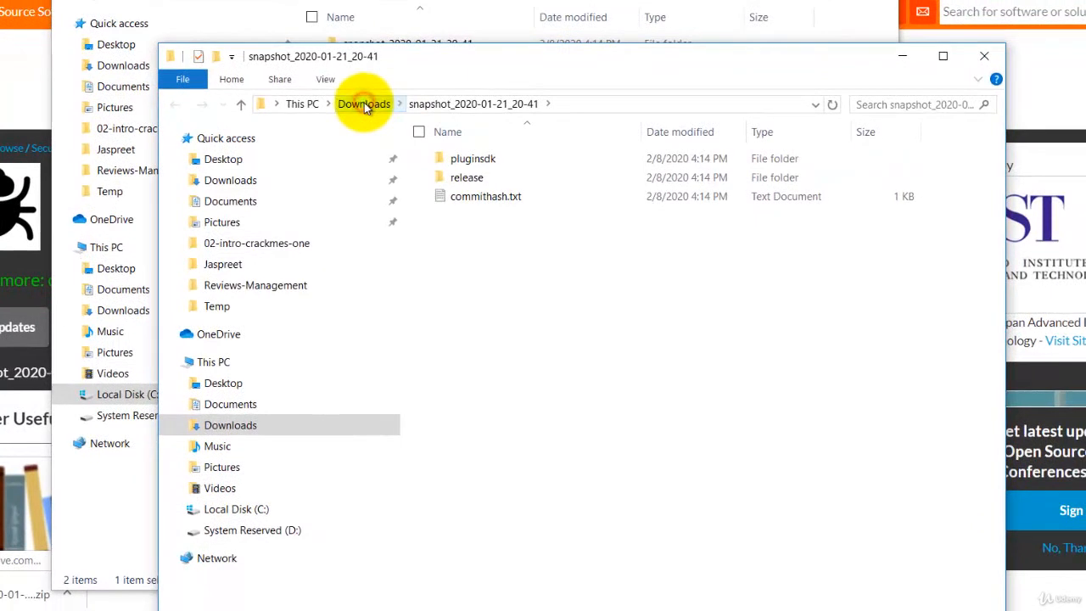
- Rename the extracted snapshot_2020-01-21_20-41 folder in Downloads as x64dbg
left_click(365, 105)
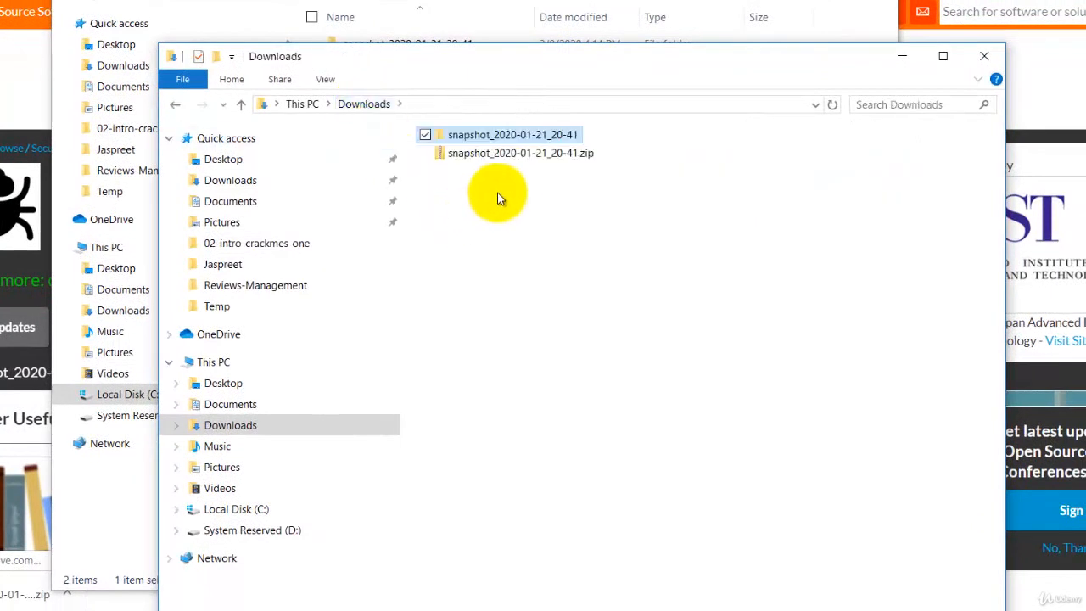
right_click(524, 141)
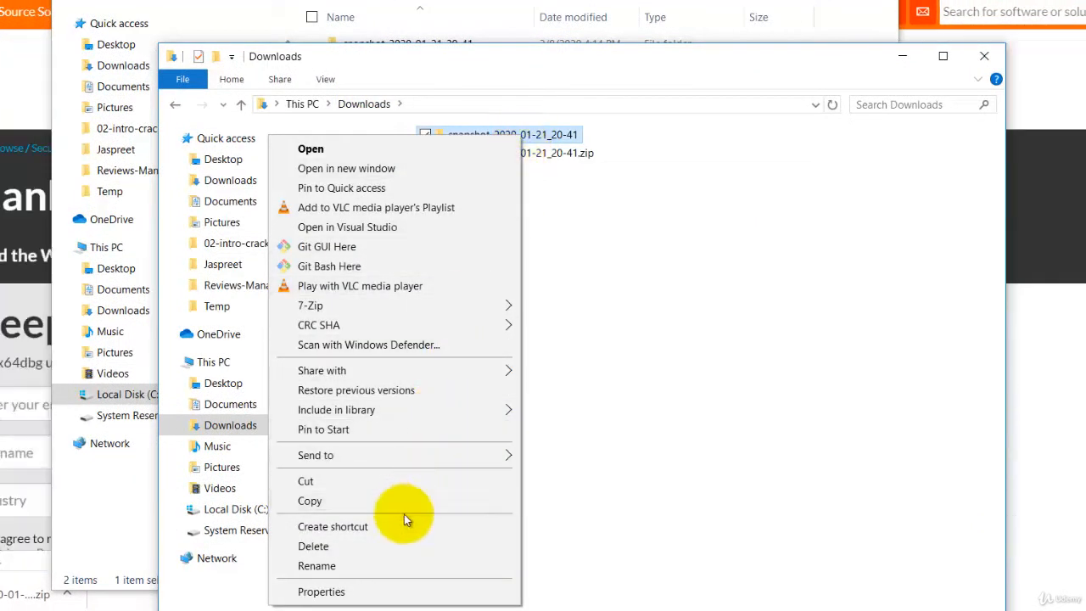
left_click(393, 563)
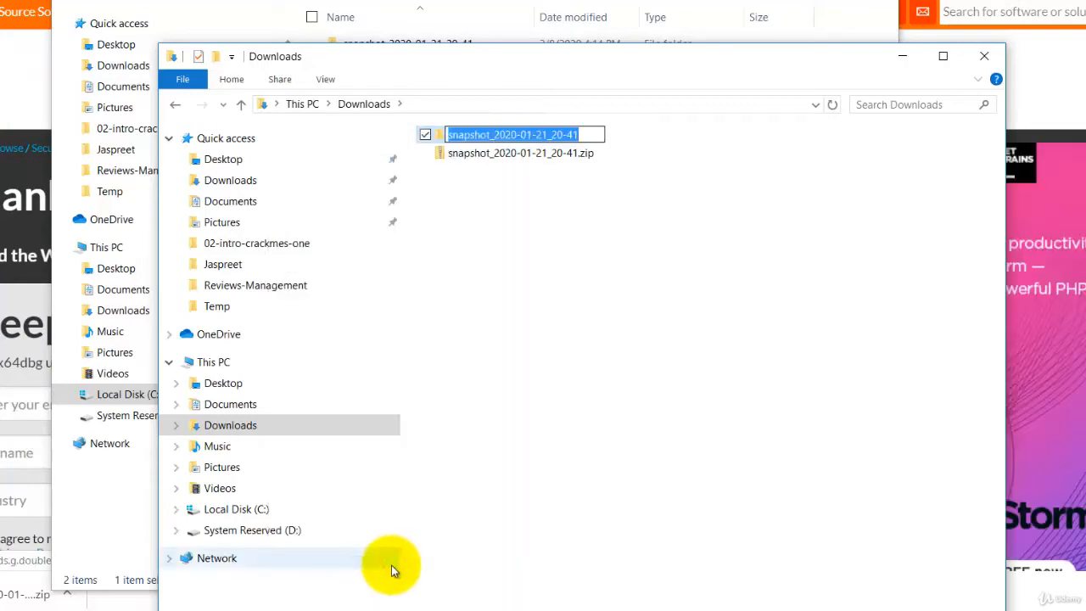
type("x7")
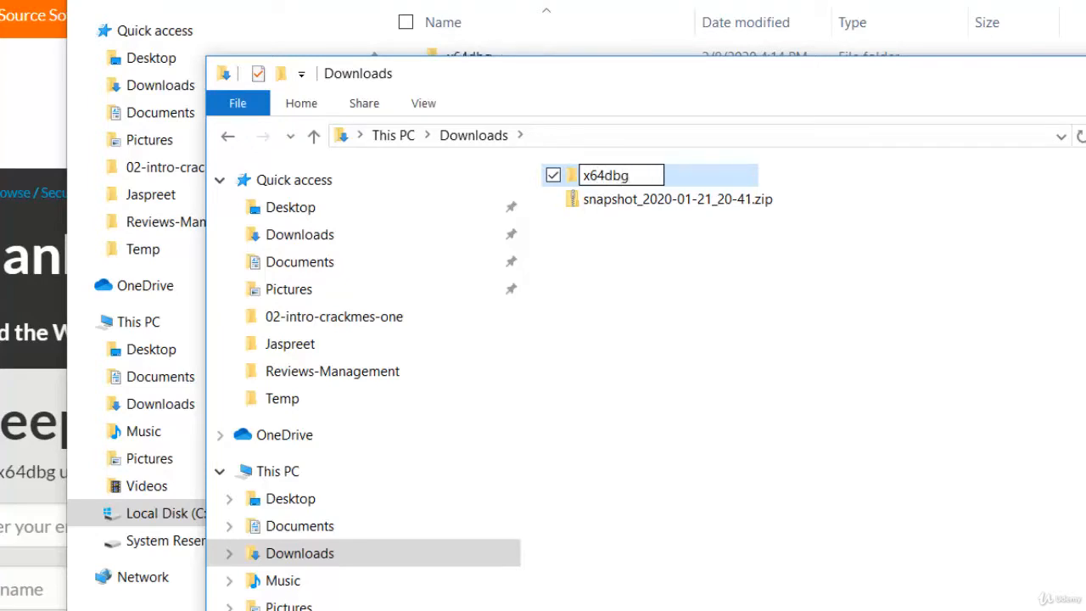
key("Return")
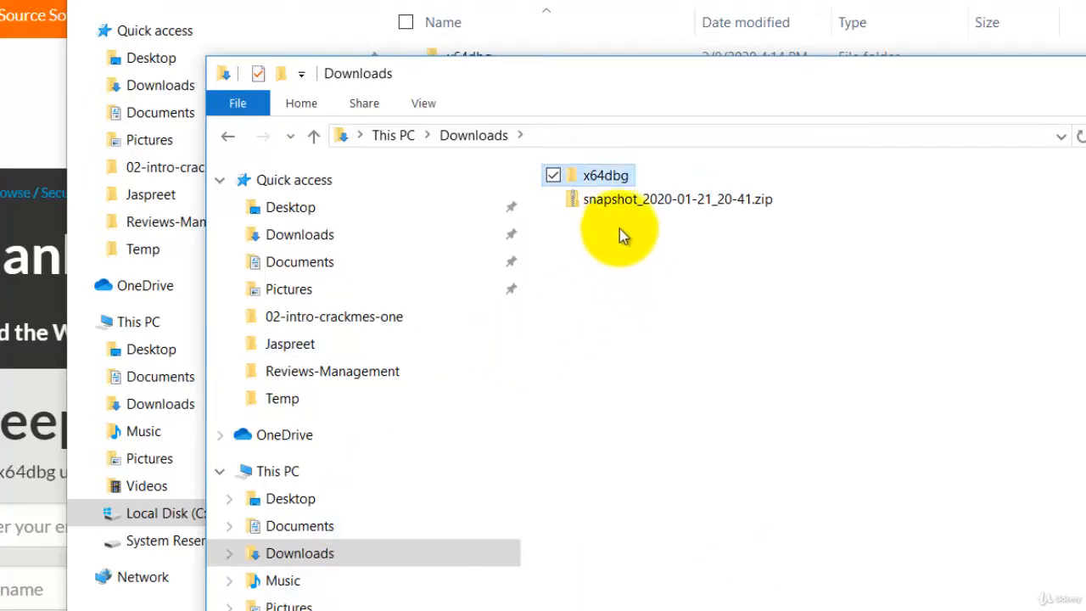
- Move the x64dbg folder from Downloads to the root of Local Disk (C:)
right_click(617, 183)
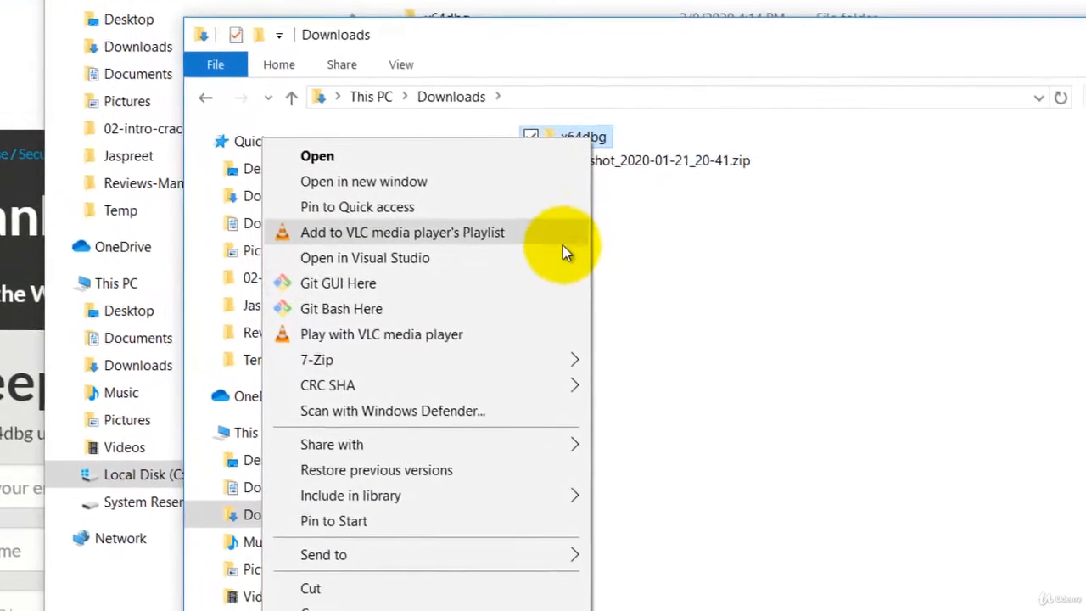
left_click(441, 592)
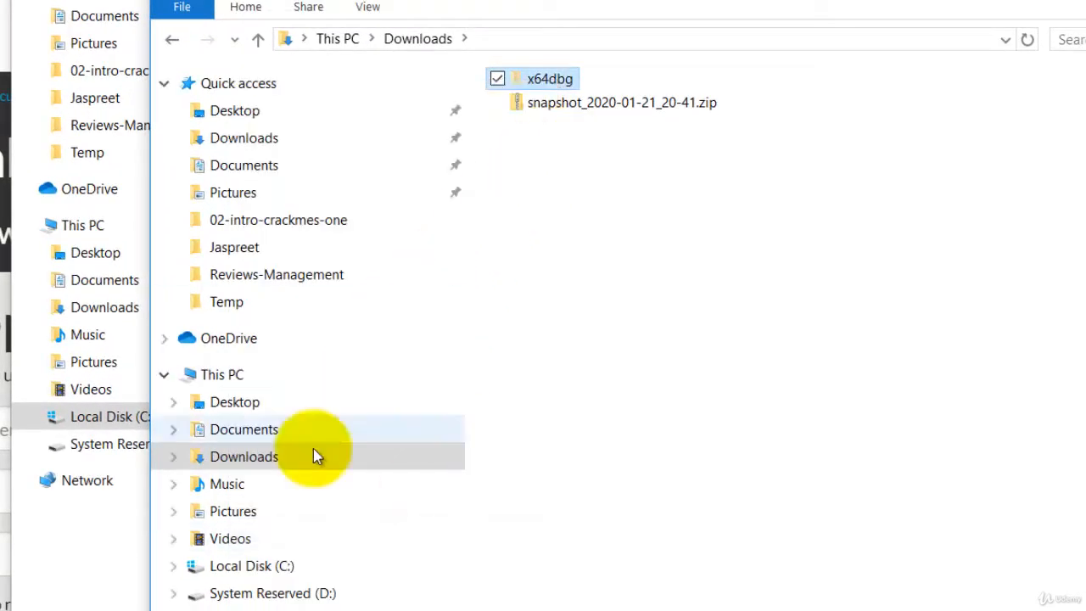
left_click(266, 569)
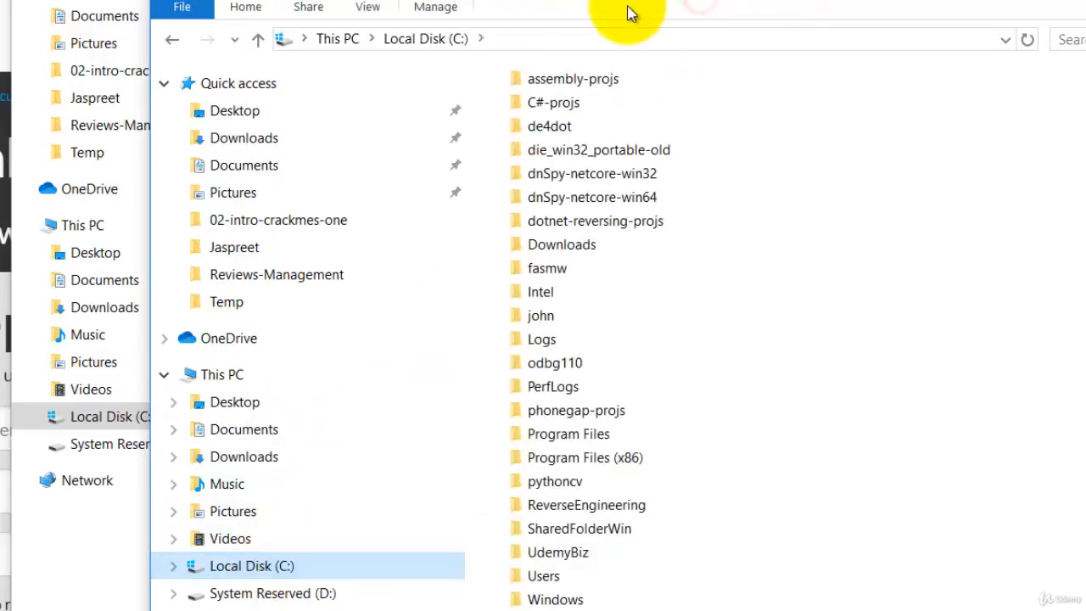
left_click_drag(594, 0, 461, 39)
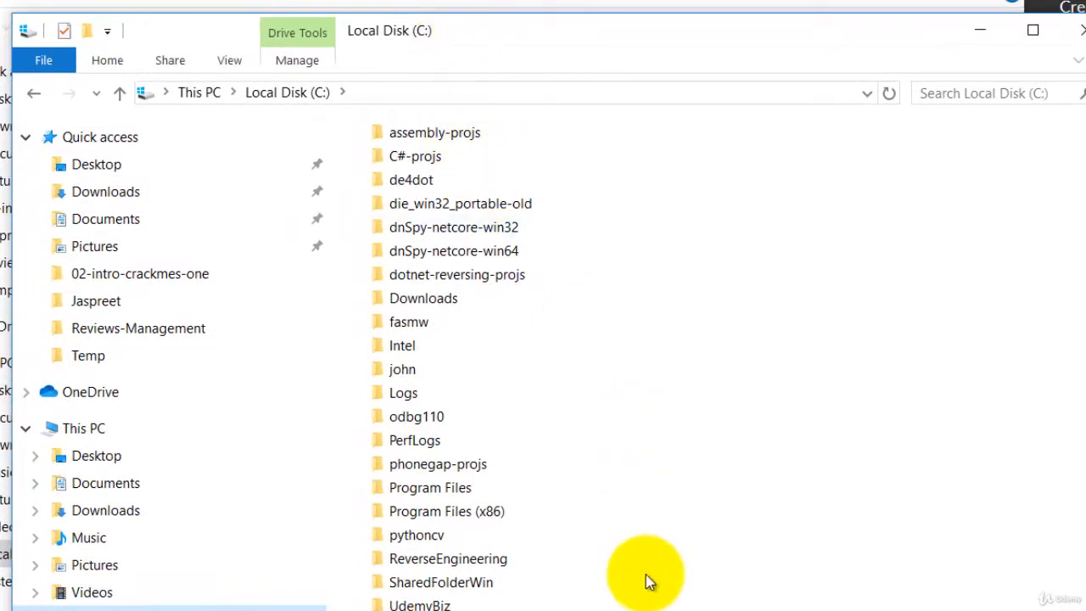
right_click(843, 298)
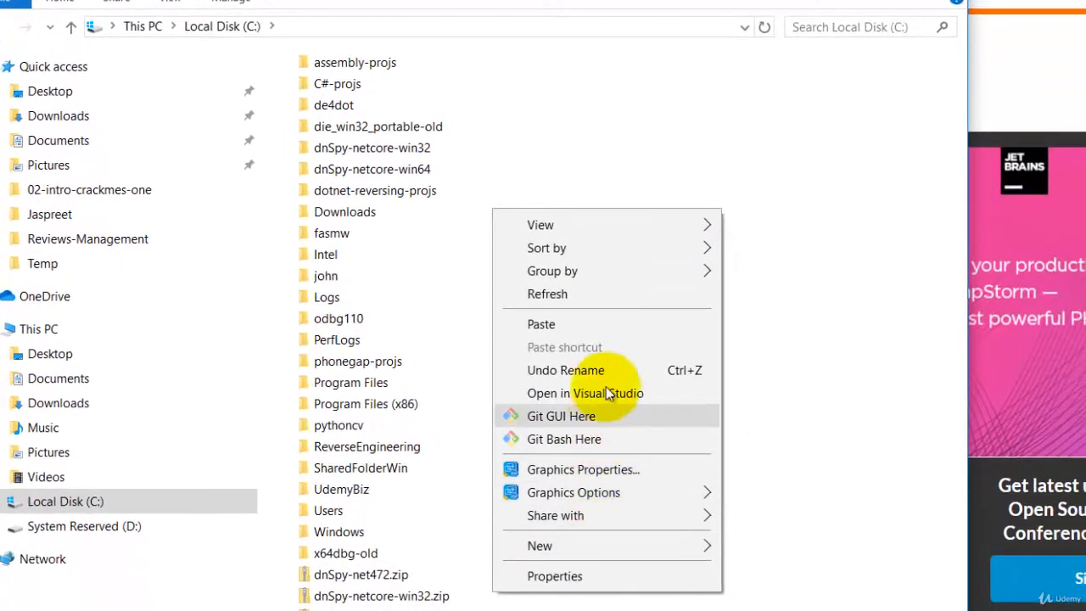
left_click(637, 343)
left_click(569, 182)
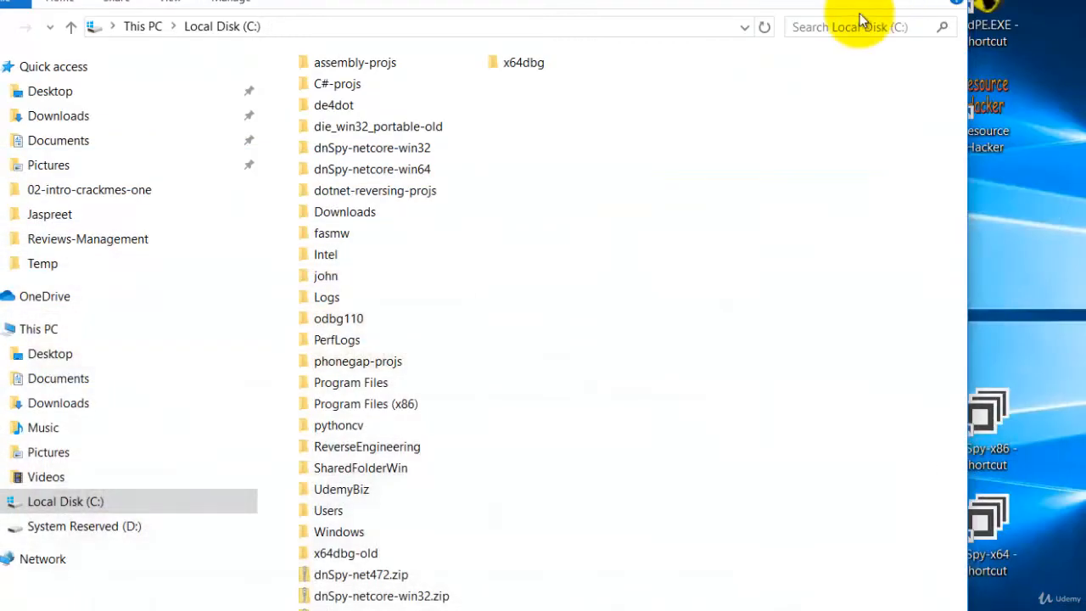
- Create a desktop shortcut to x96dbg.exe from the release folder inside C:\x64dbg
double_click(521, 62)
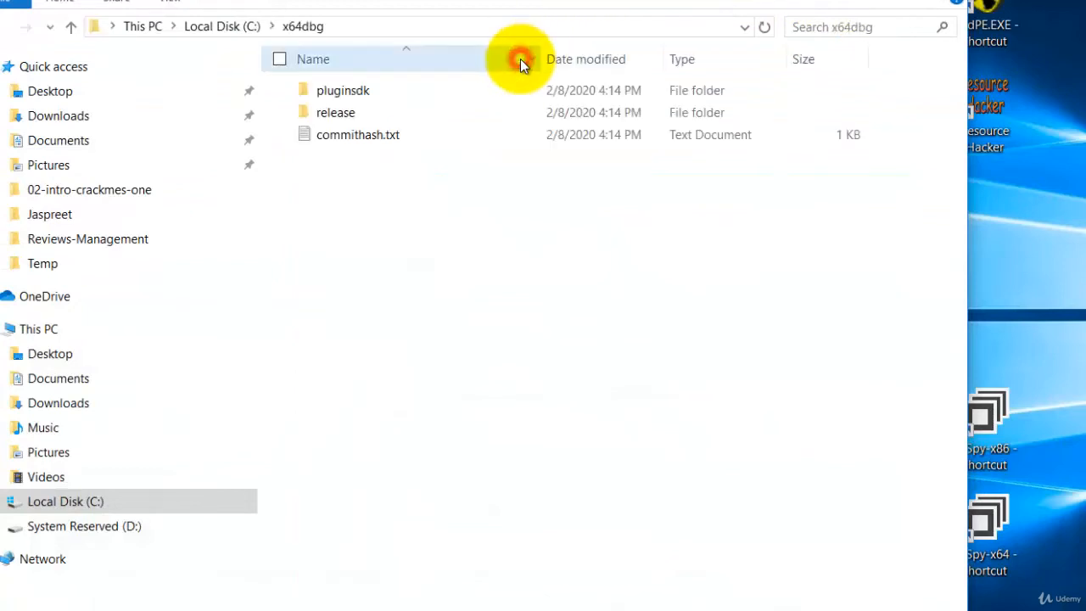
double_click(342, 115)
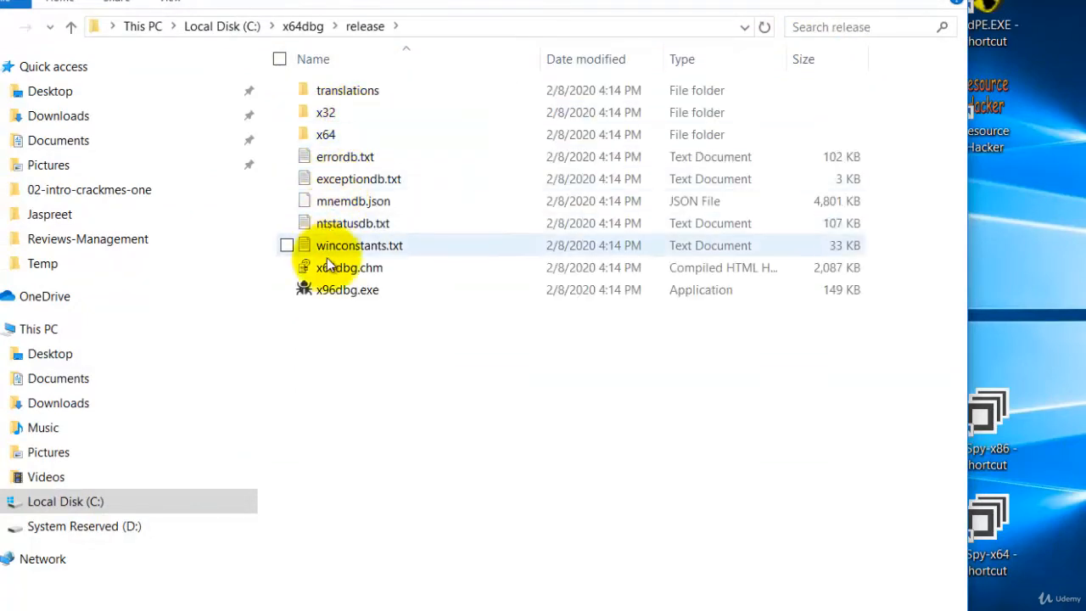
left_click(365, 297)
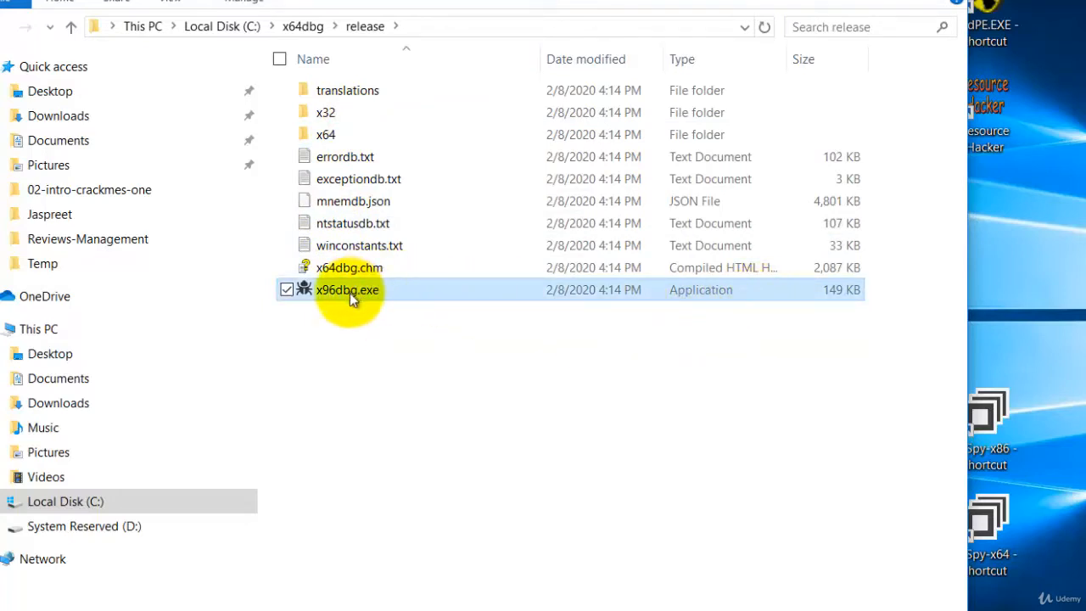
left_click_drag(350, 291, 1066, 283)
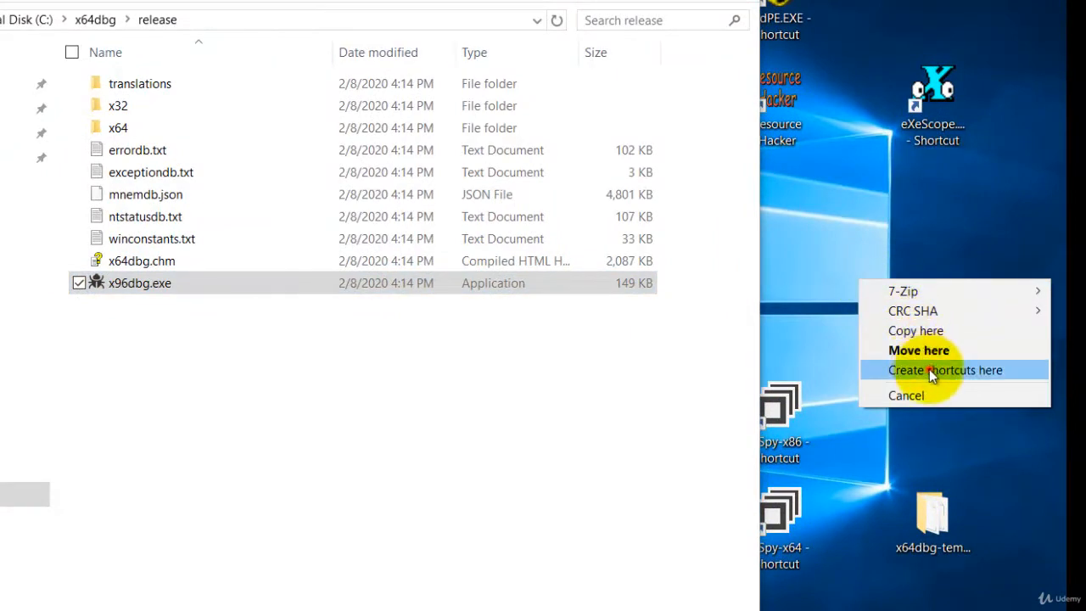
left_click(929, 370)
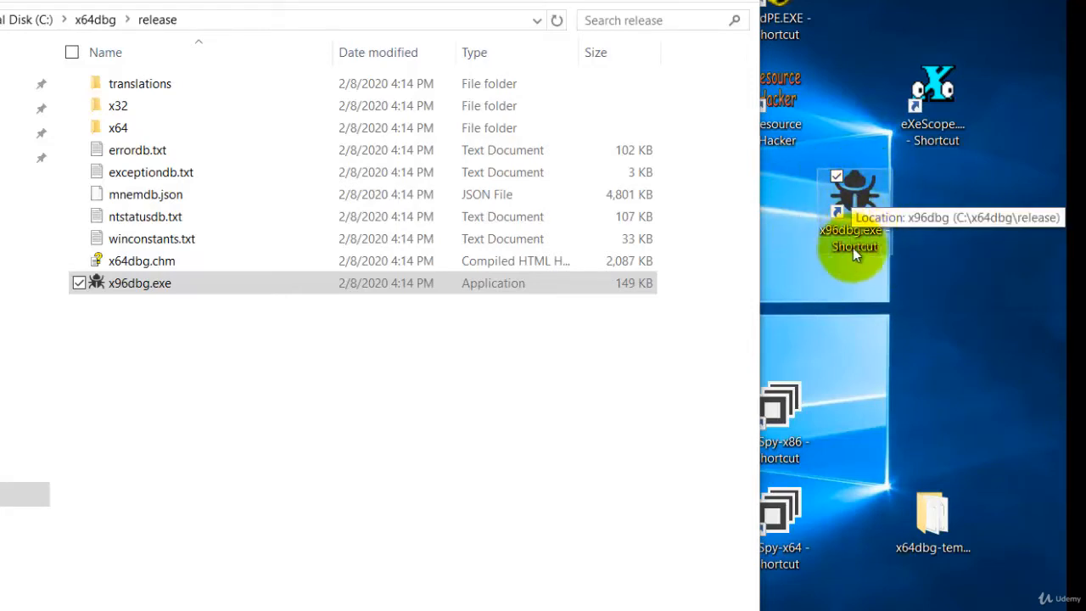
- Test the x96dbg.exe desktop shortcut by launching x32dbg in a maximized window, then close the debugger
double_click(859, 200)
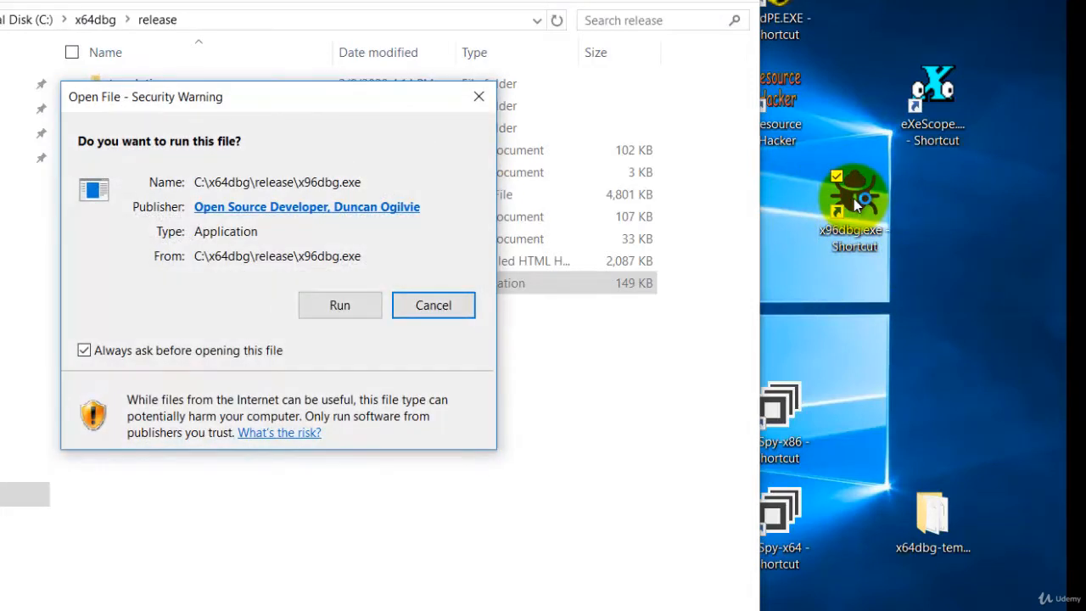
left_click(324, 308)
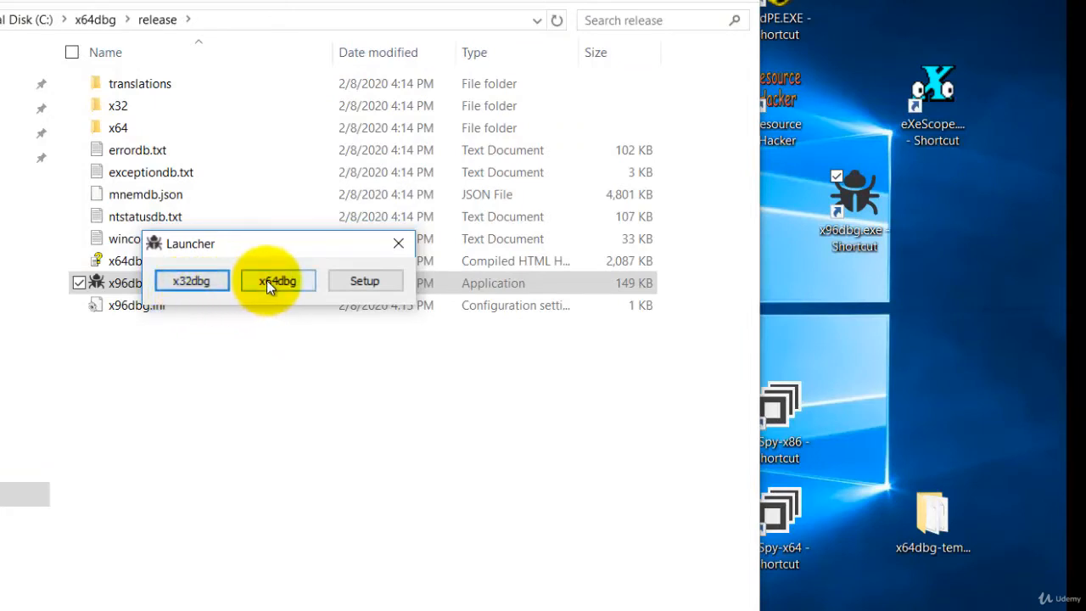
left_click(193, 287)
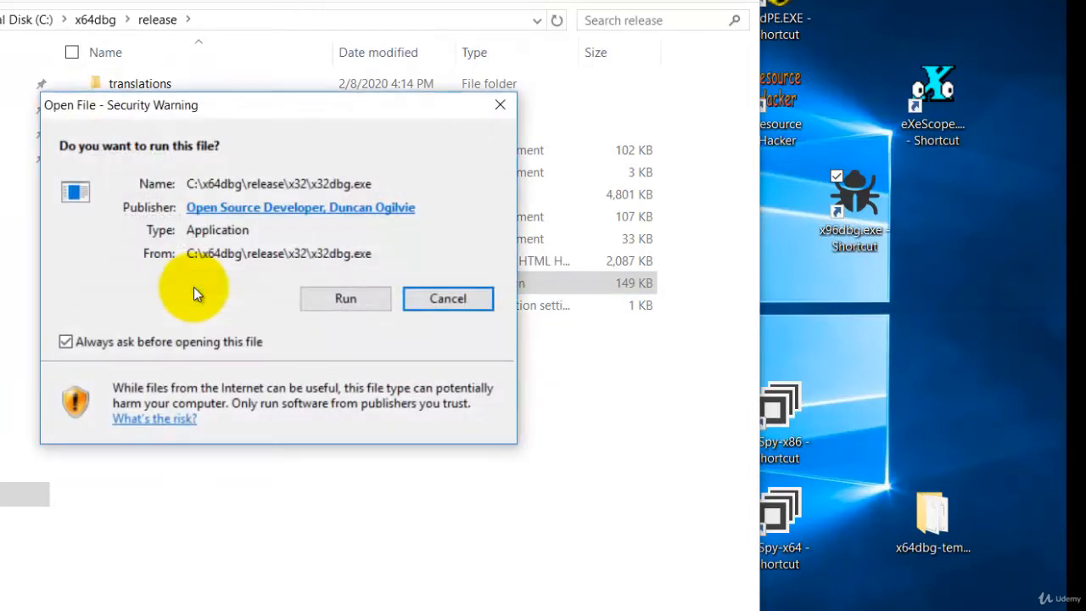
left_click(346, 299)
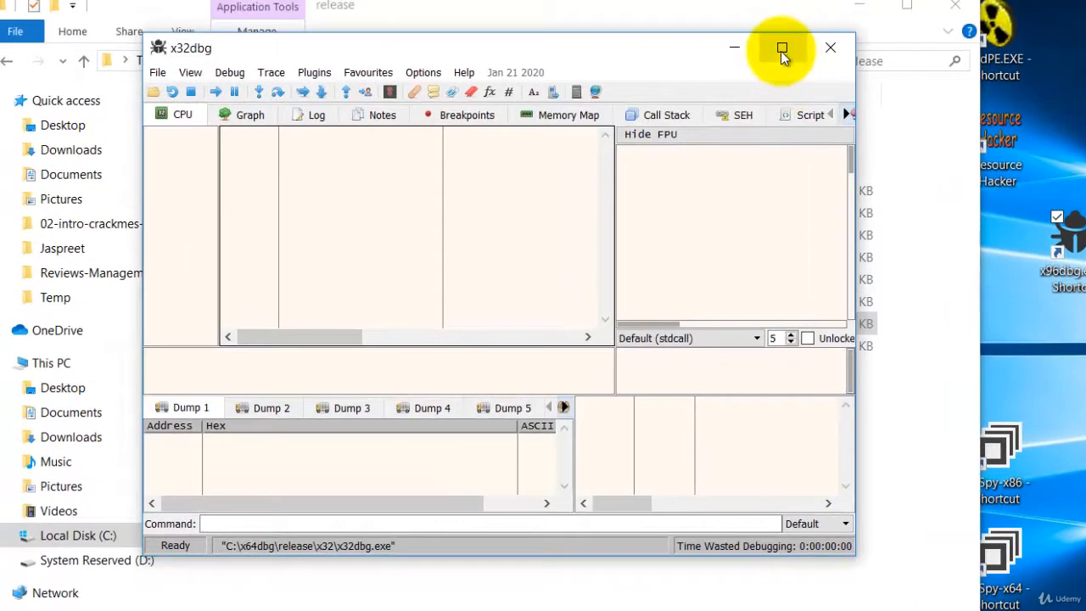
left_click(780, 49)
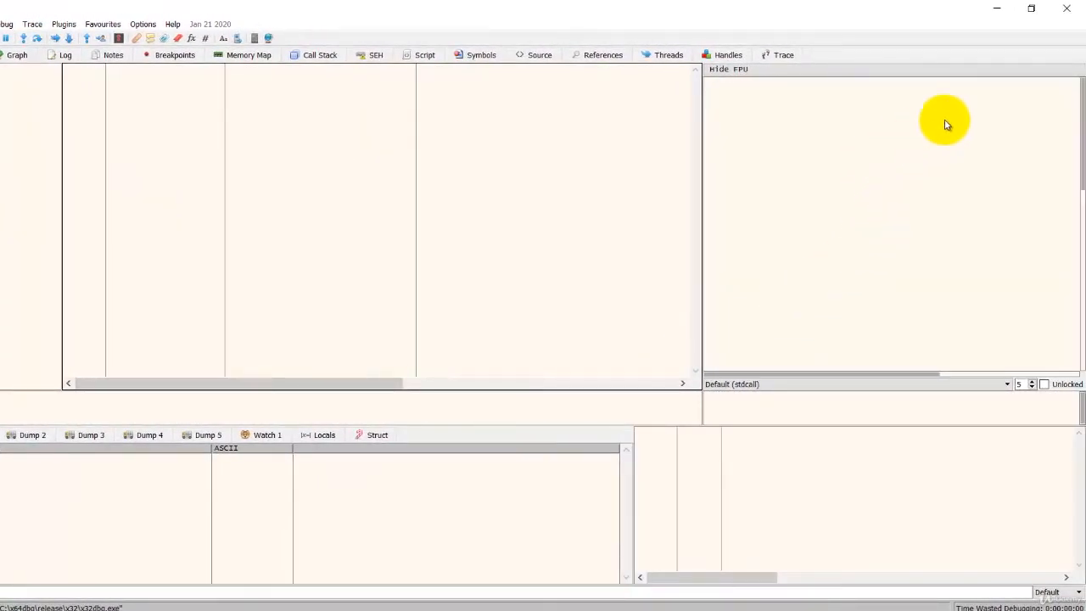
left_click(1065, 14)
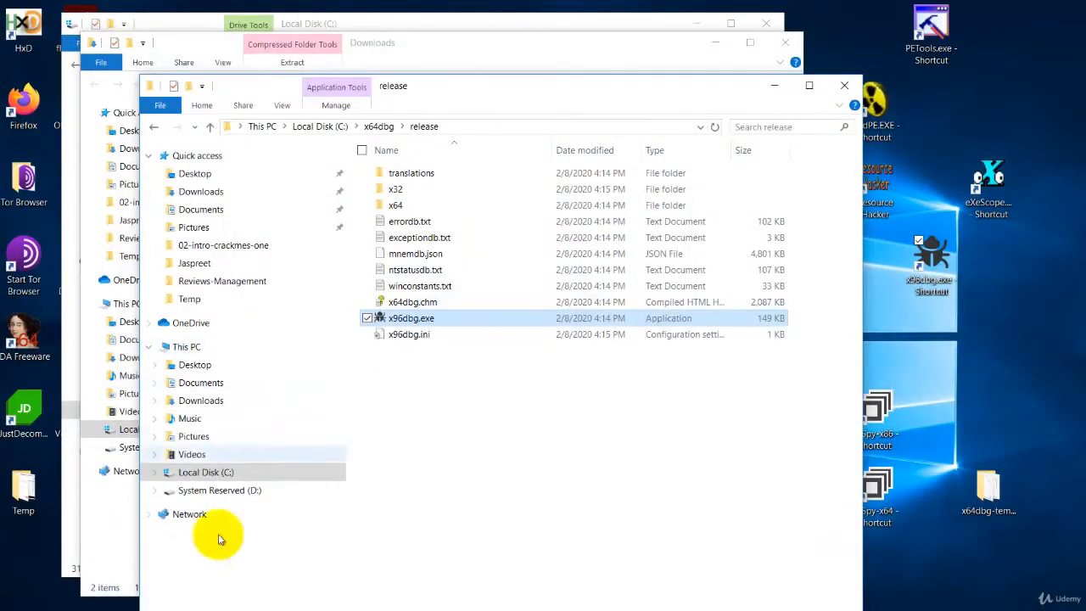
- Switch to Chrome and load the NTInfo site at ntinfo.biz in its already open page
left_click(405, 604)
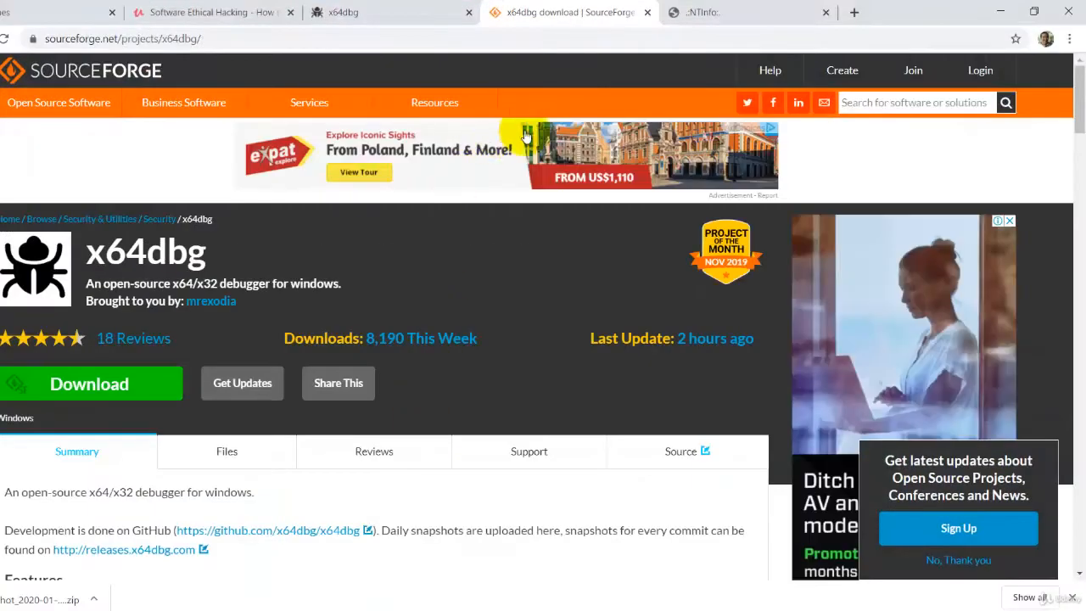
left_click(709, 14)
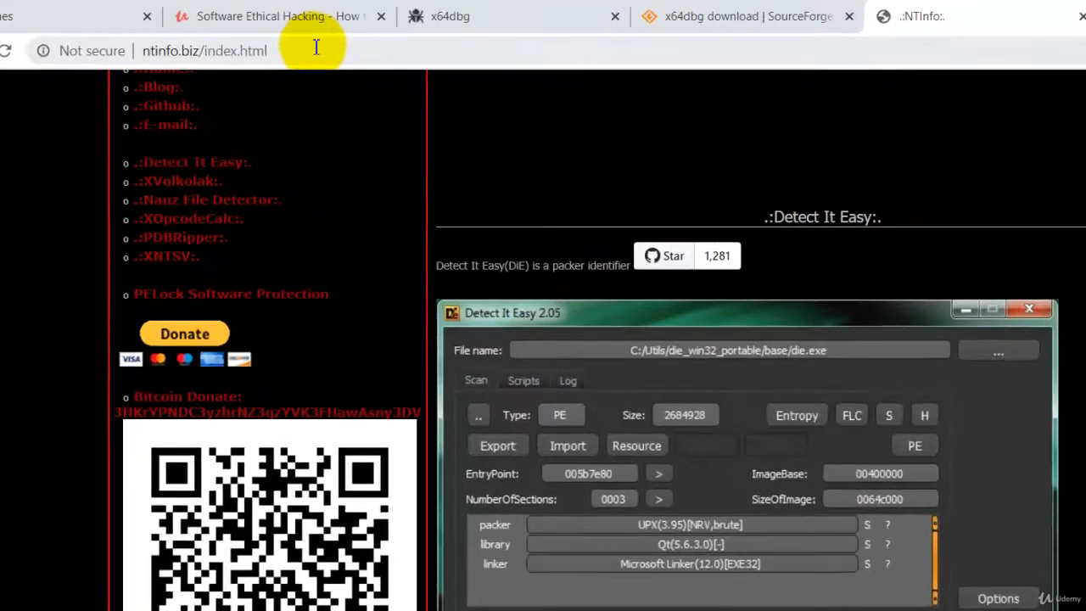
left_click(239, 38)
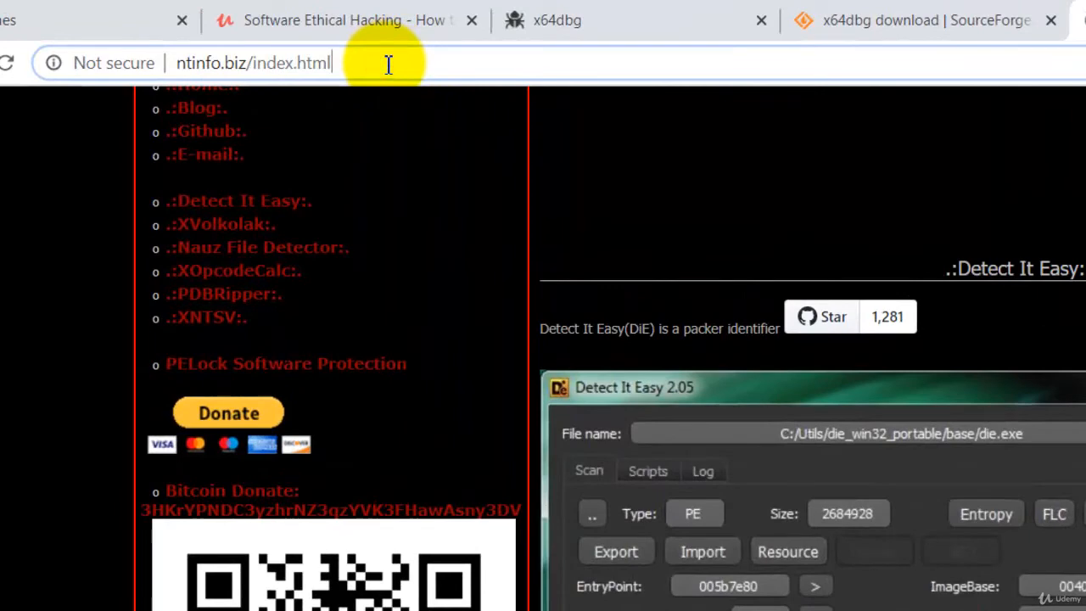
key("BackSpace")
key("BackSpace")
key("BackSpace")
key("BackSpace")
key("BackSpace")
key("BackSpace")
key("BackSpace")
key("BackSpace")
key("BackSpace")
key("BackSpace")
key("BackSpace")
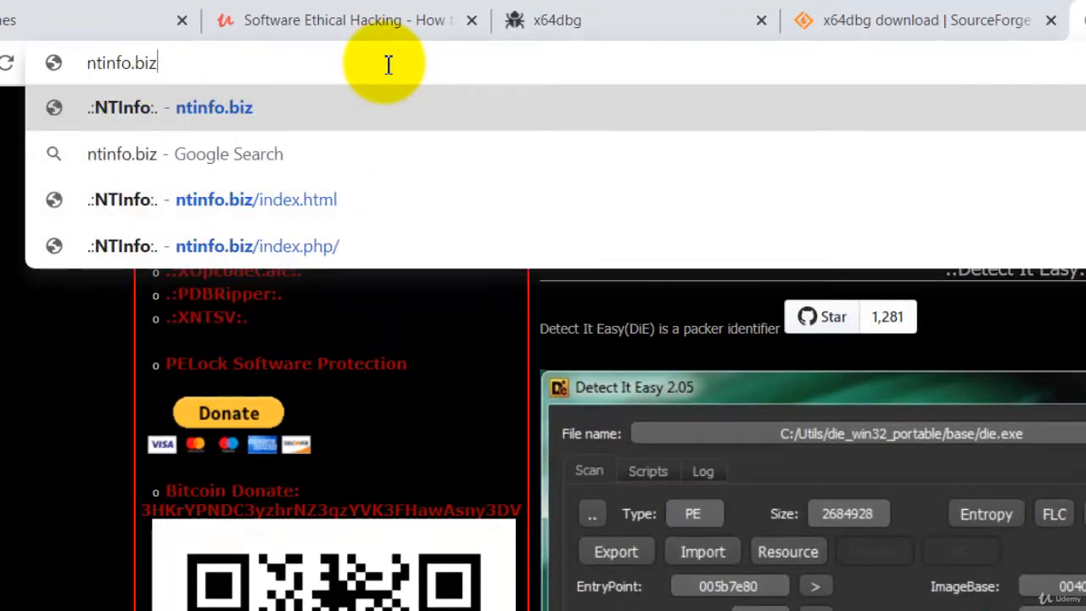
key("Return")
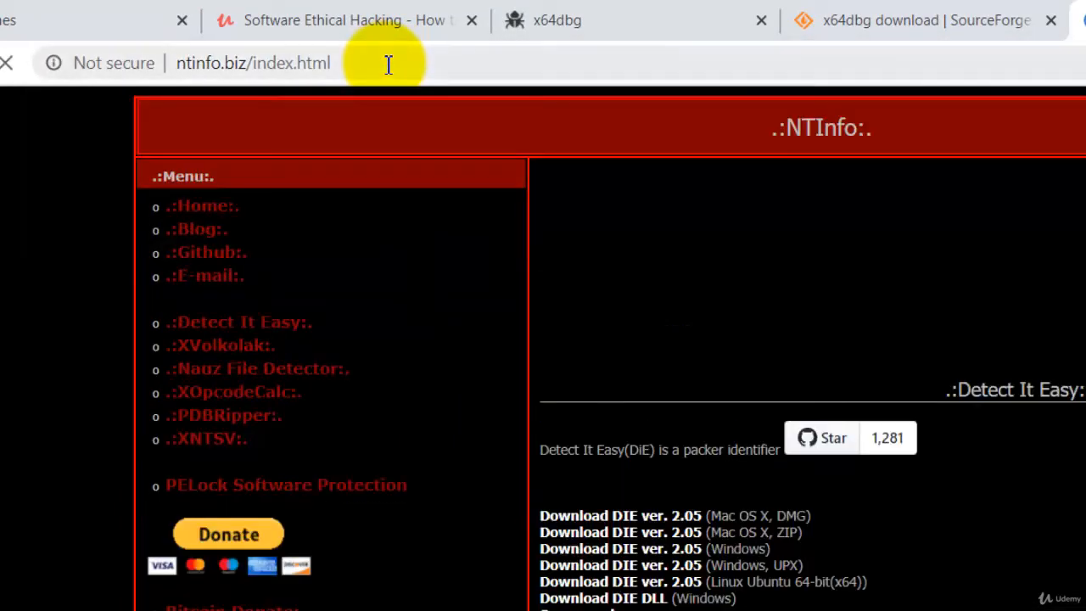
- Download the Windows build of DIE ver. 2.05 from the Detect It Easy section of the page
scroll(725, 312, "down", 2)
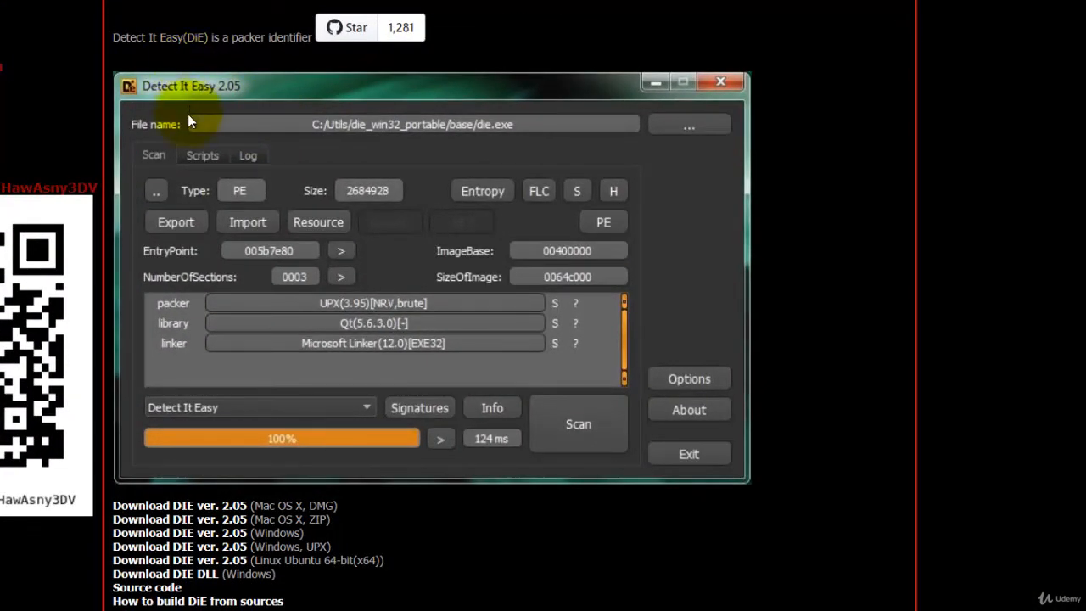
scroll(449, 513, "down", 1)
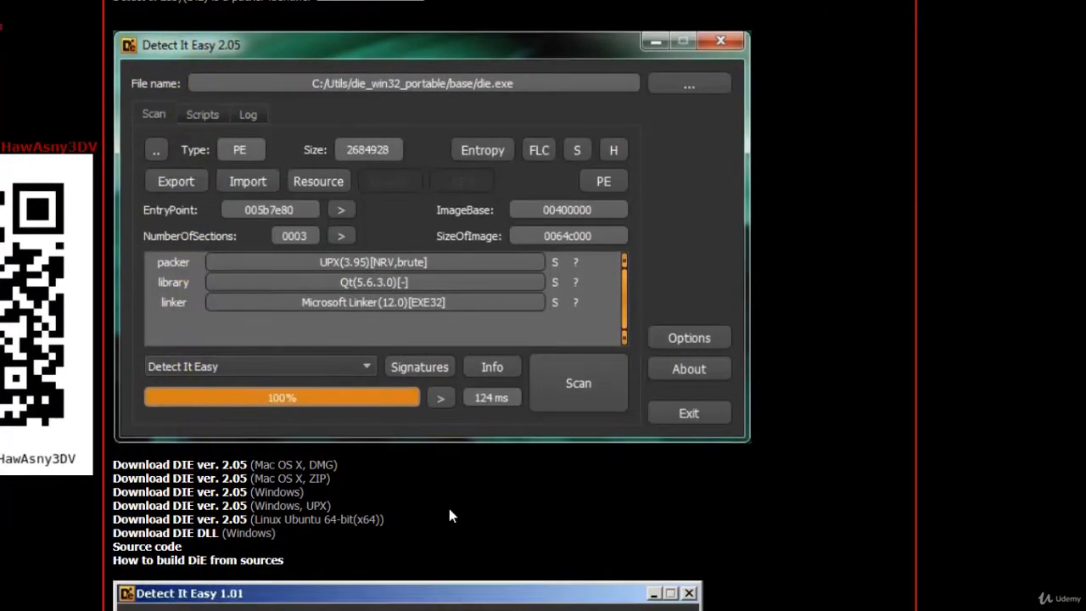
scroll(449, 509, "down", 1)
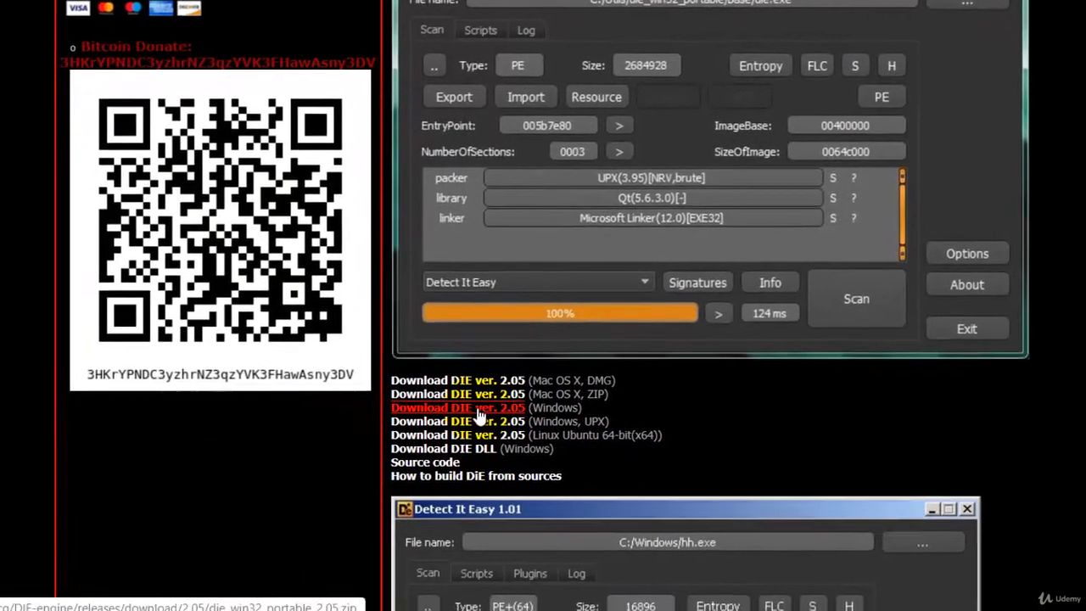
left_click(201, 437)
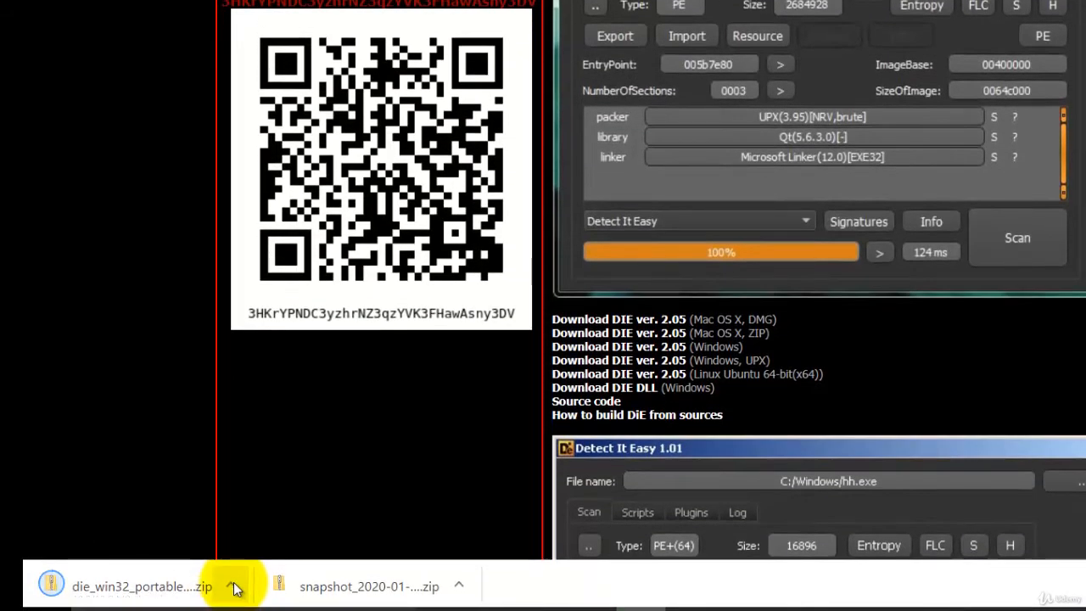
- Show the downloaded die_win32_portable_2.05.zip in its folder and extract it to C:\Users\pc\Downloads\die_win32_portable_2.05
left_click(233, 586)
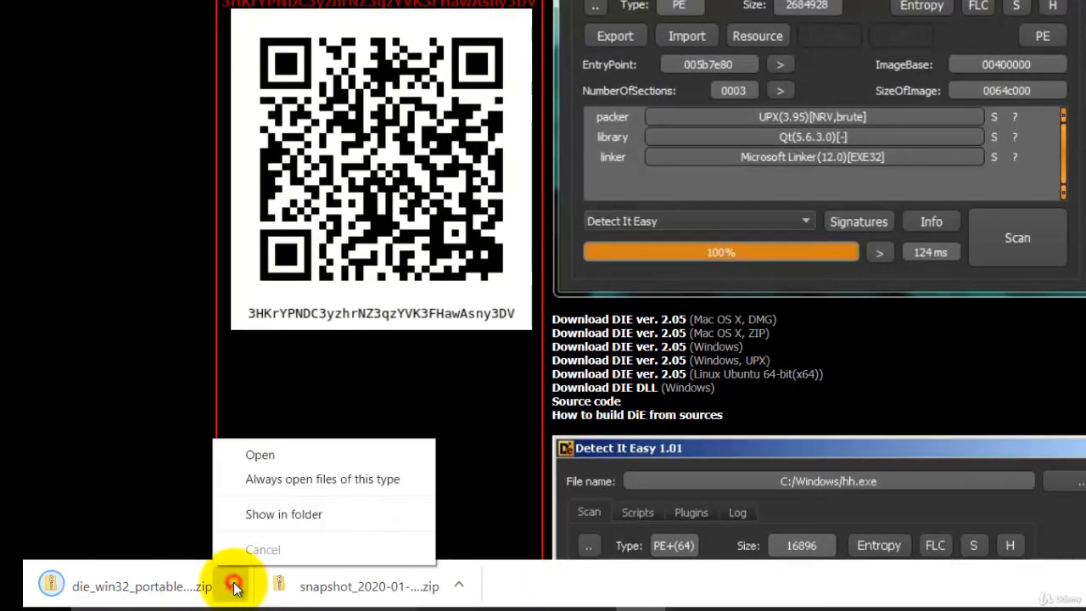
left_click(274, 519)
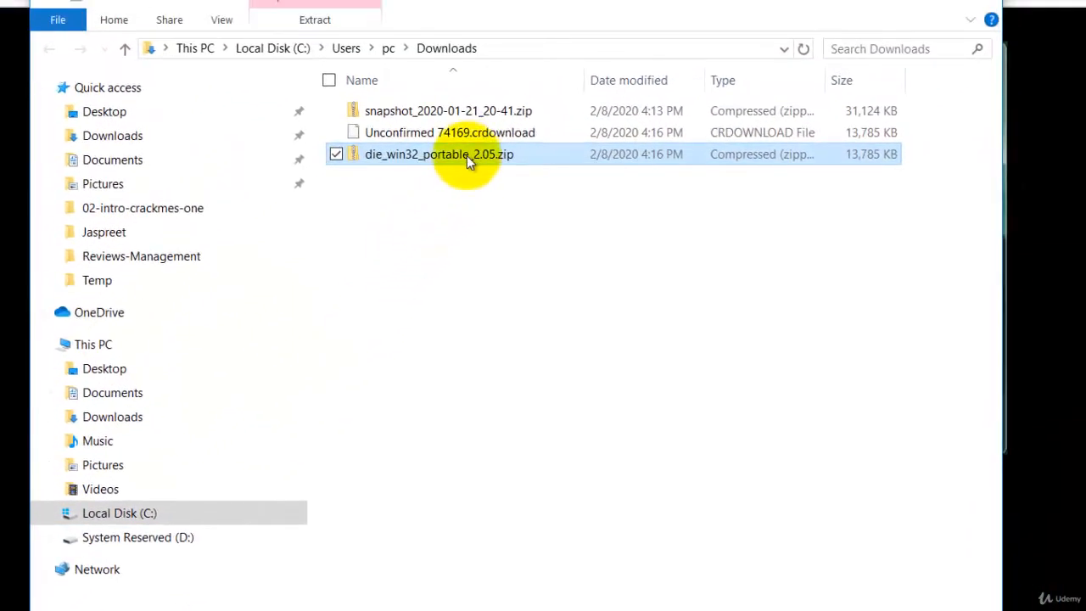
left_click_drag(465, 160, 434, 251)
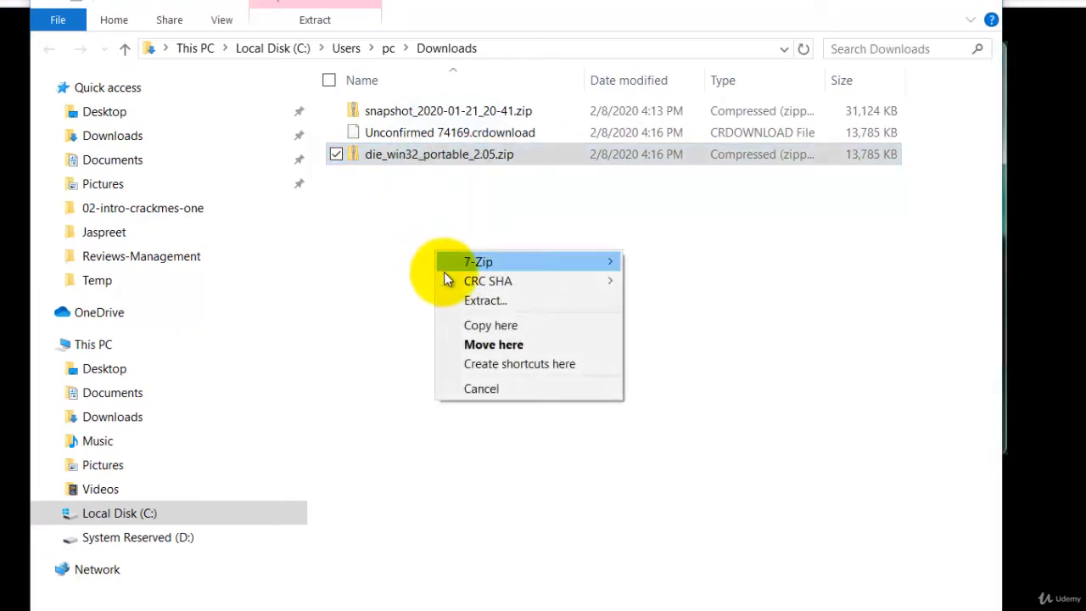
left_click(463, 300)
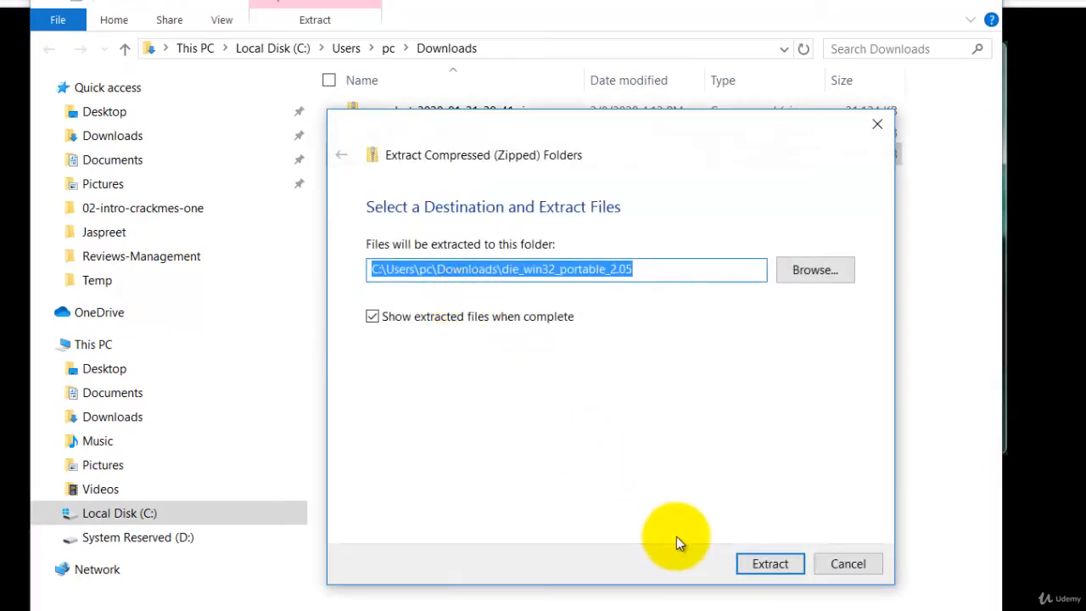
left_click(771, 565)
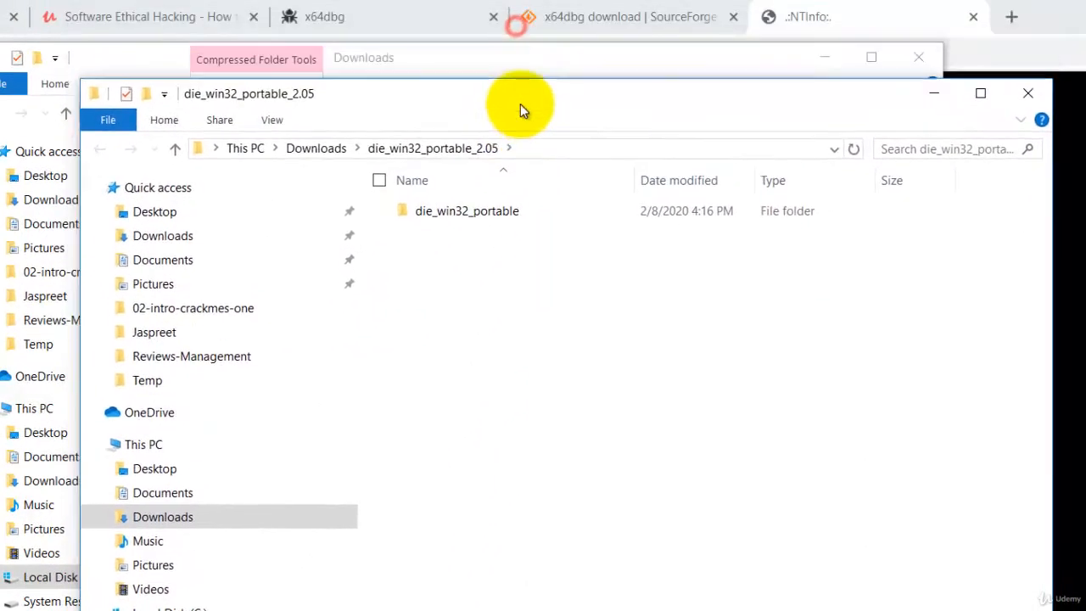
- Move the extracted die_win32_portable folder to the root of Local Disk (C:)
right_click(447, 226)
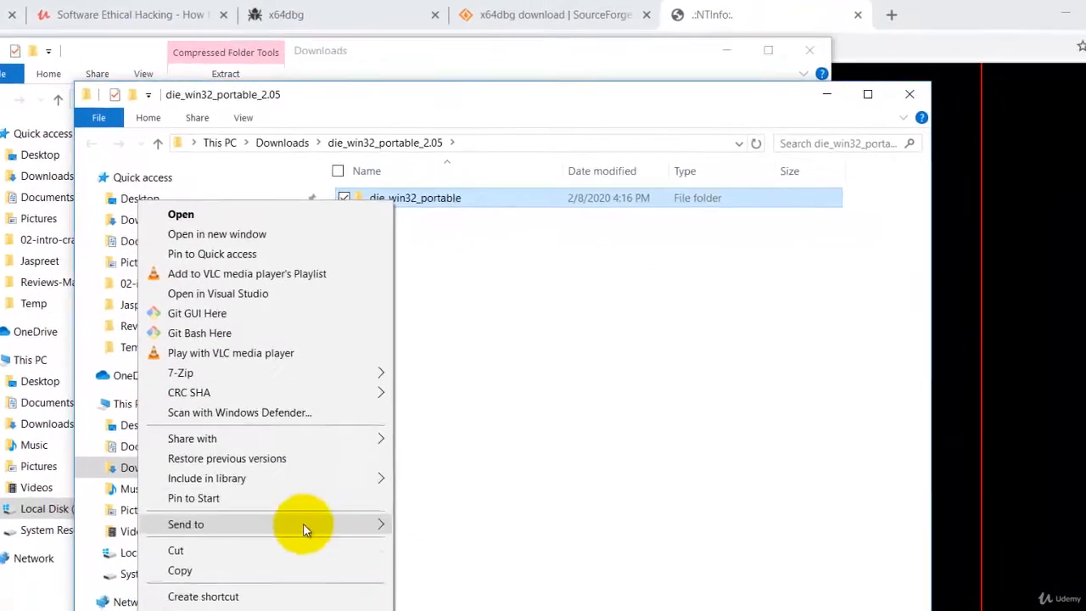
left_click(290, 518)
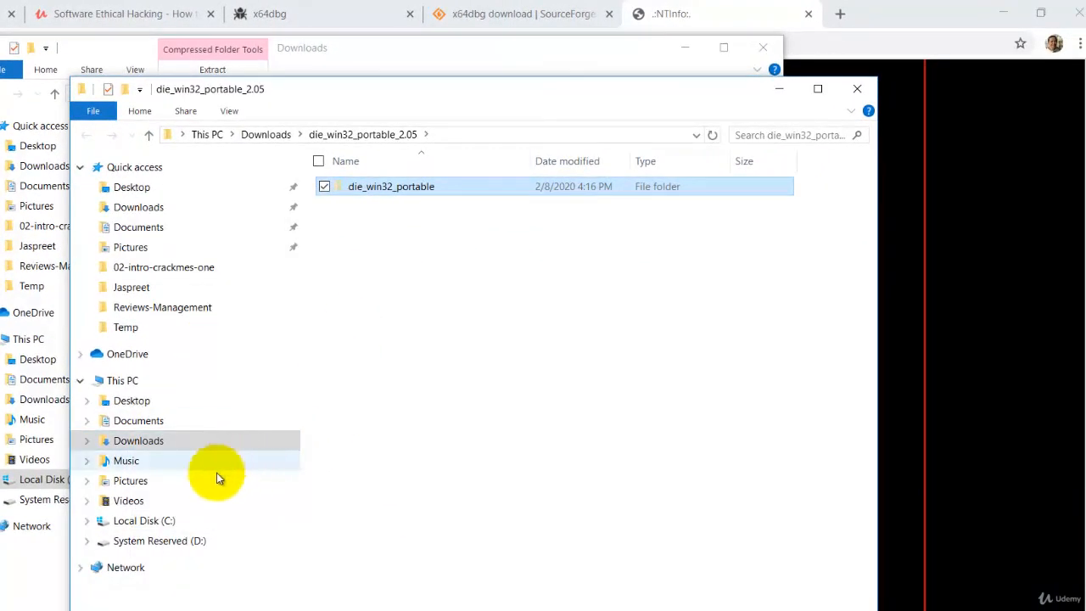
left_click(148, 523)
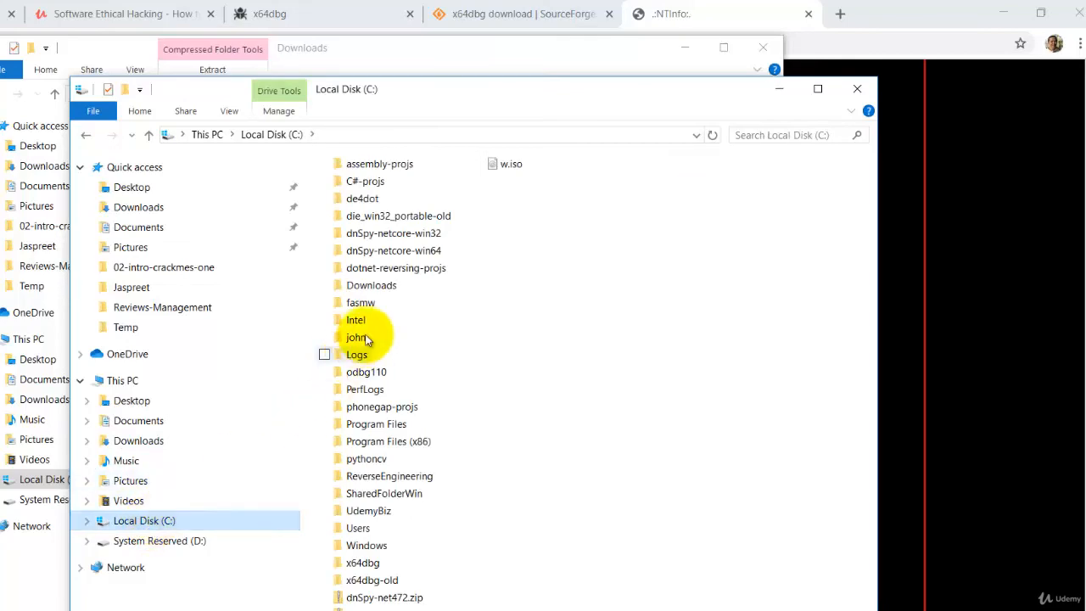
right_click(592, 174)
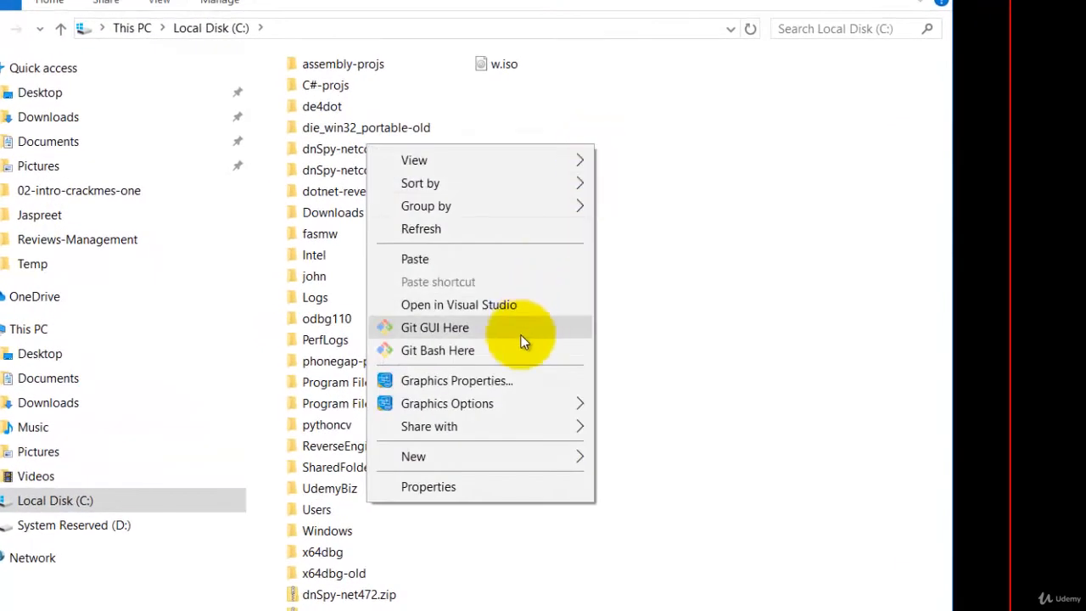
left_click(490, 258)
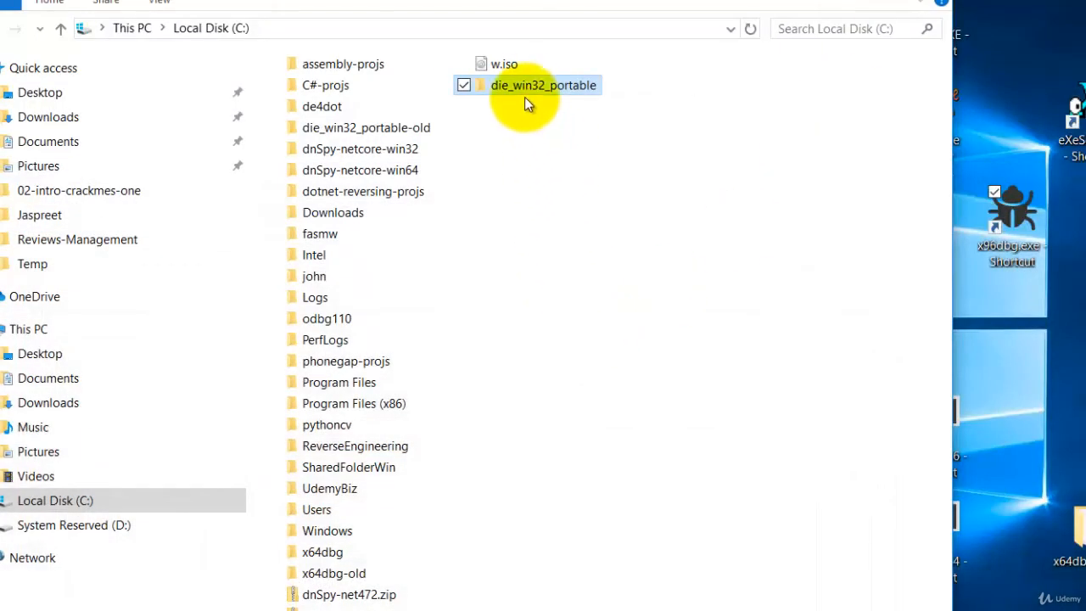
- Create a desktop shortcut to die.exe from the C:\die_win32_portable folder, placing it below the x96dbg.exe shortcut
double_click(526, 89)
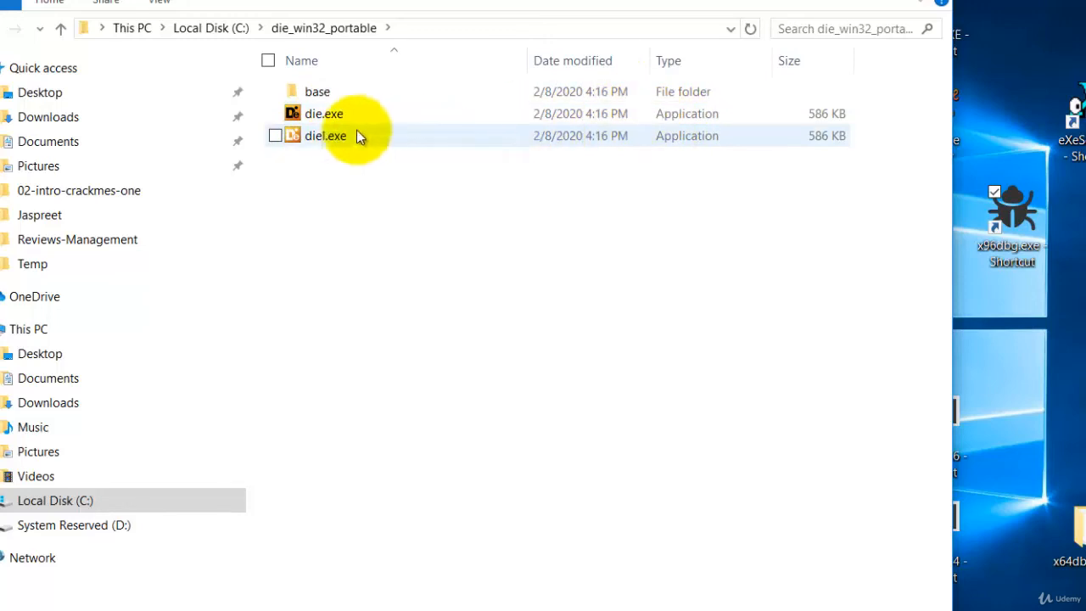
left_click(329, 116)
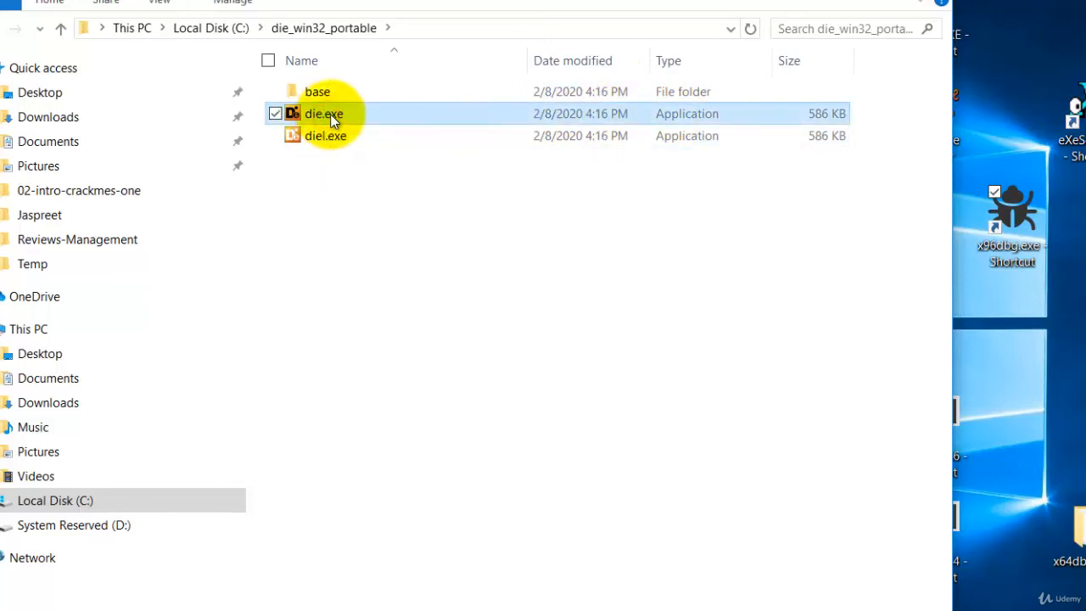
left_click_drag(332, 113, 1035, 363)
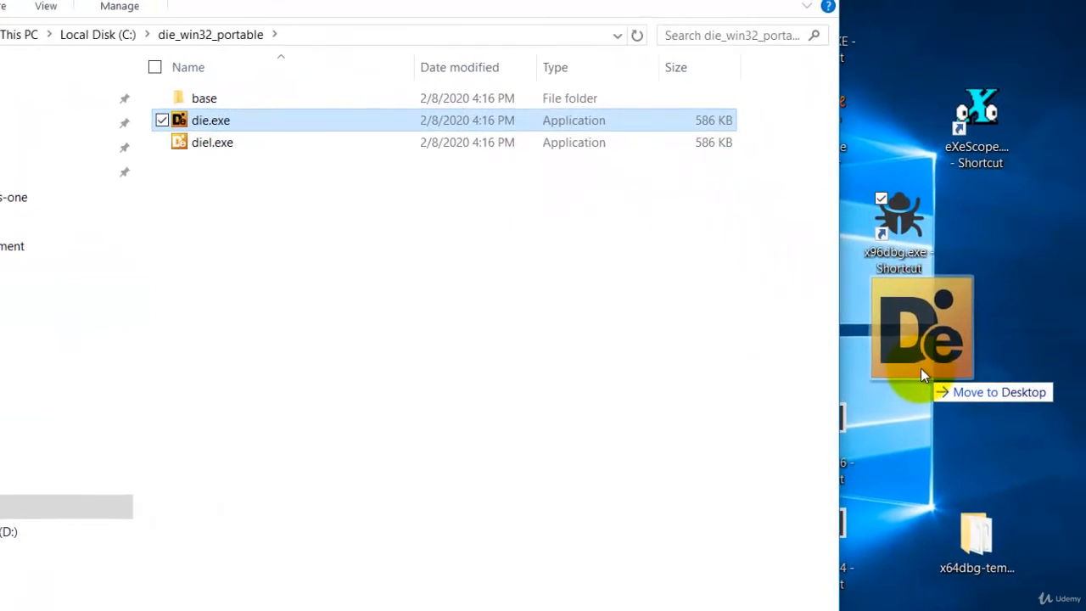
left_click_drag(920, 368, 922, 364)
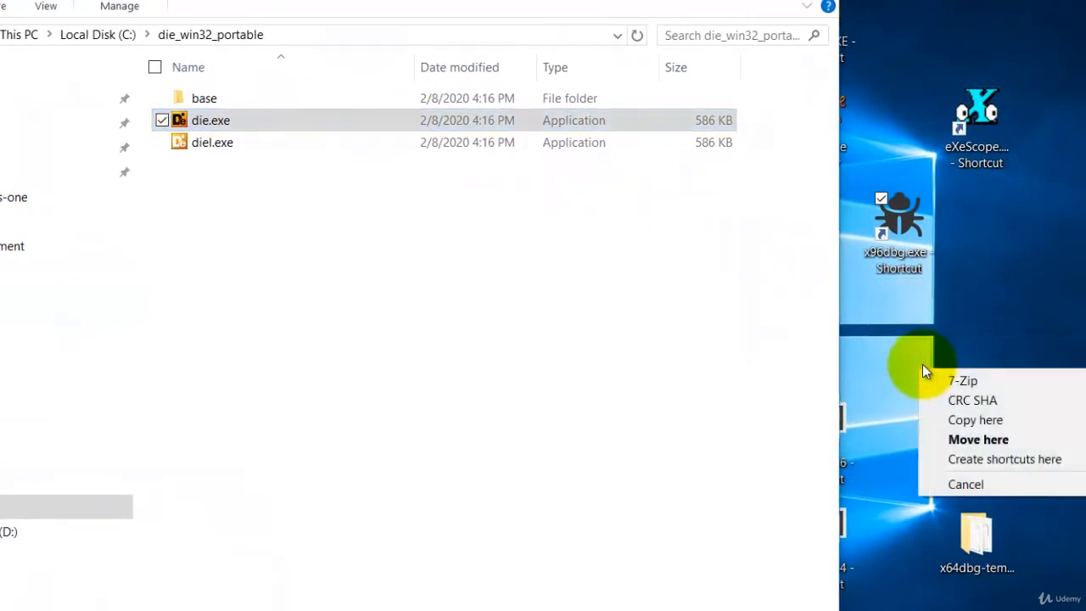
left_click(981, 462)
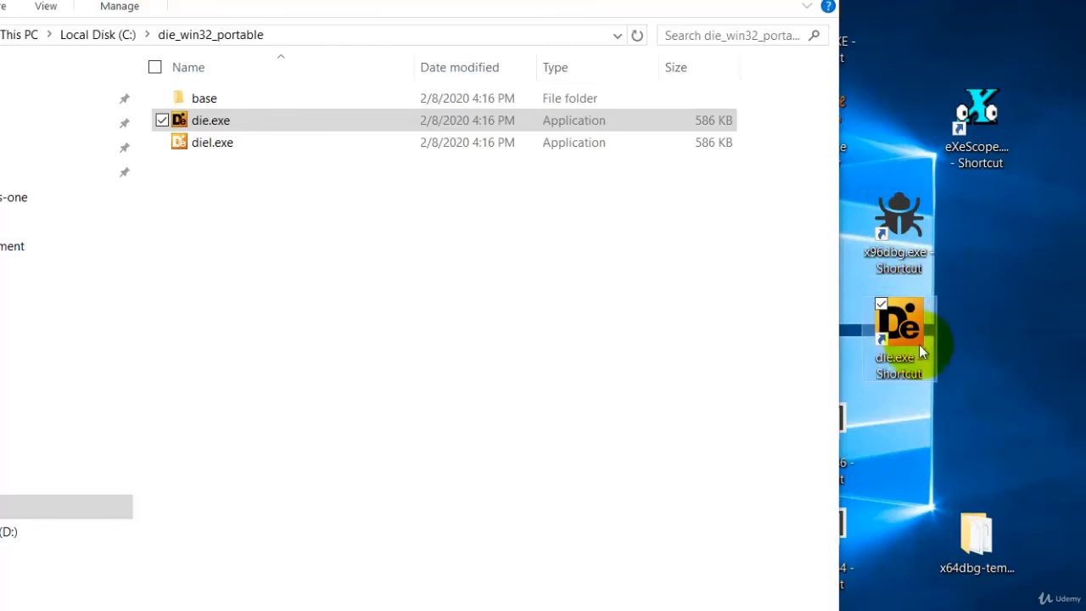
- Test the die.exe desktop shortcut by launching Detect It Easy, allowing the unverified program to run, and close it
double_click(901, 330)
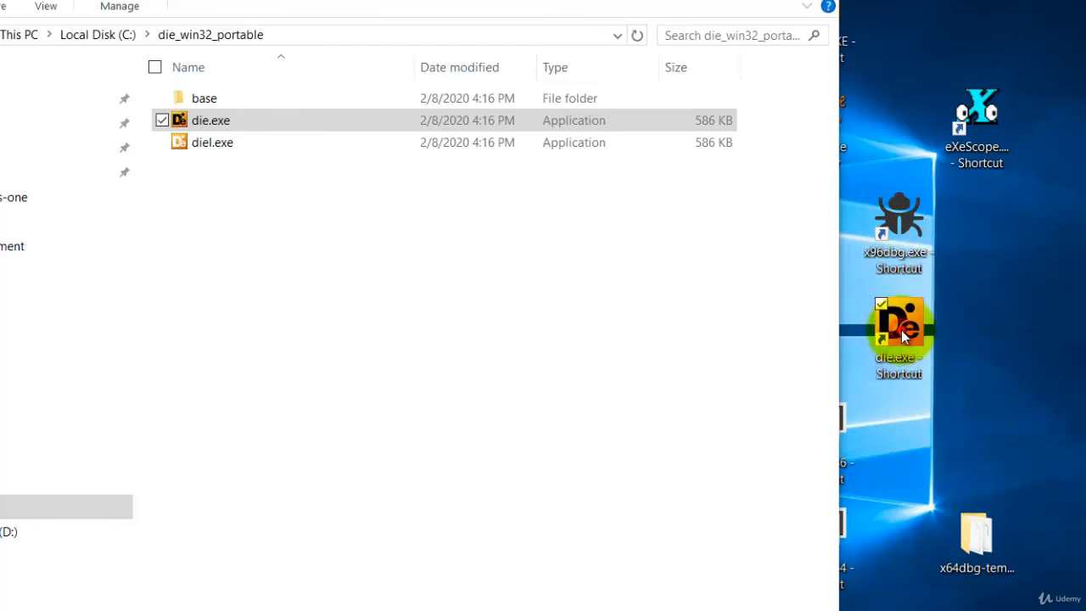
left_click(392, 328)
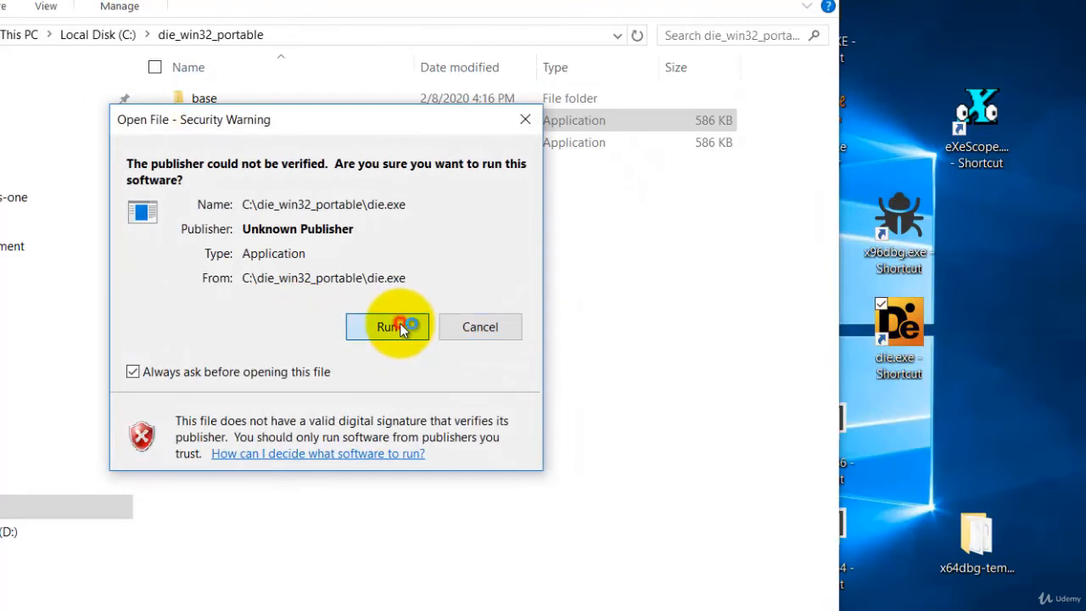
left_click(392, 328)
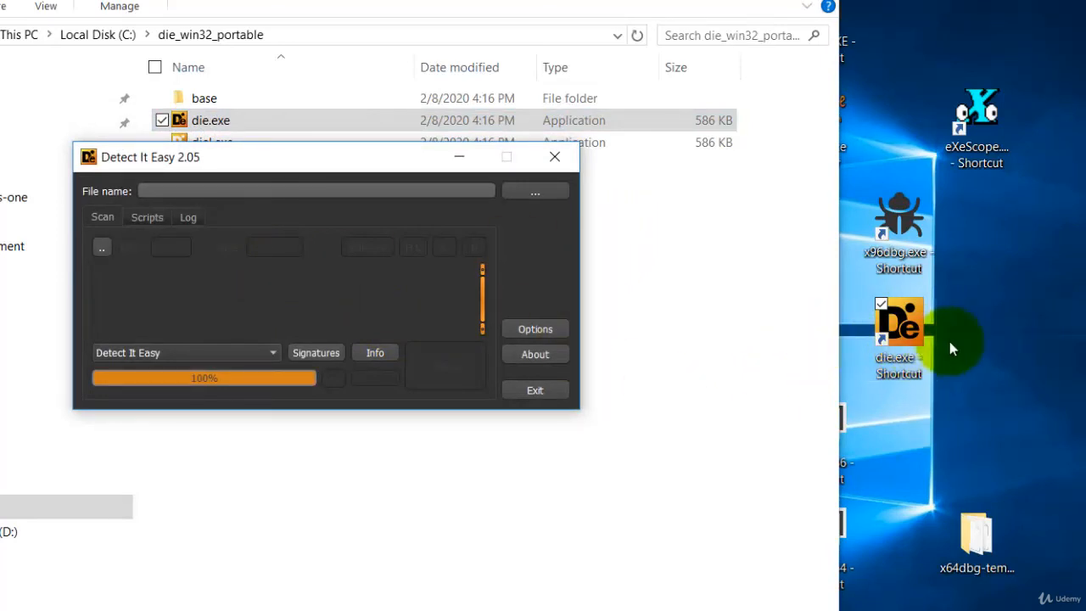
left_click(553, 158)
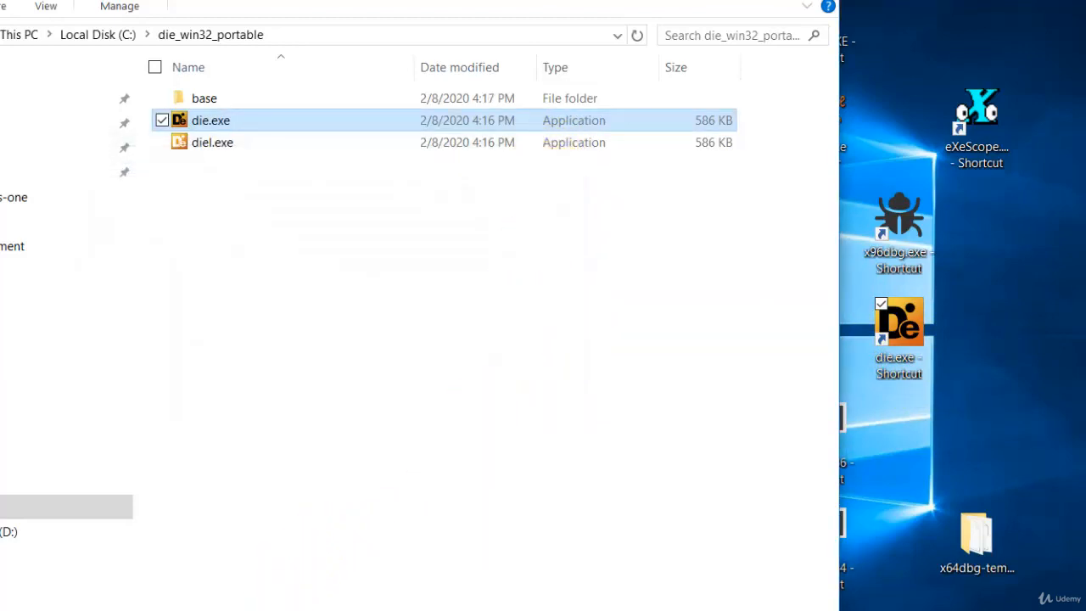